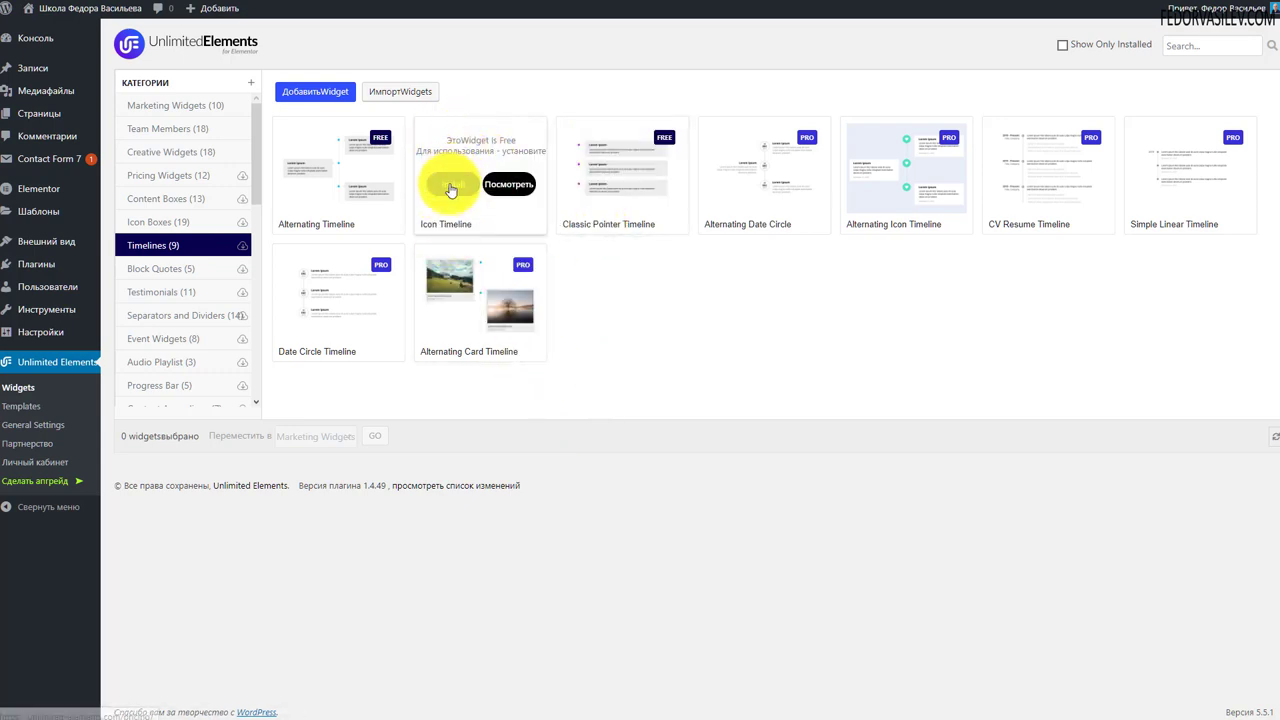
# Step: Install the free Icon Timeline widget from the Timelines category of the widget catalogue
pyautogui.click(458, 183)
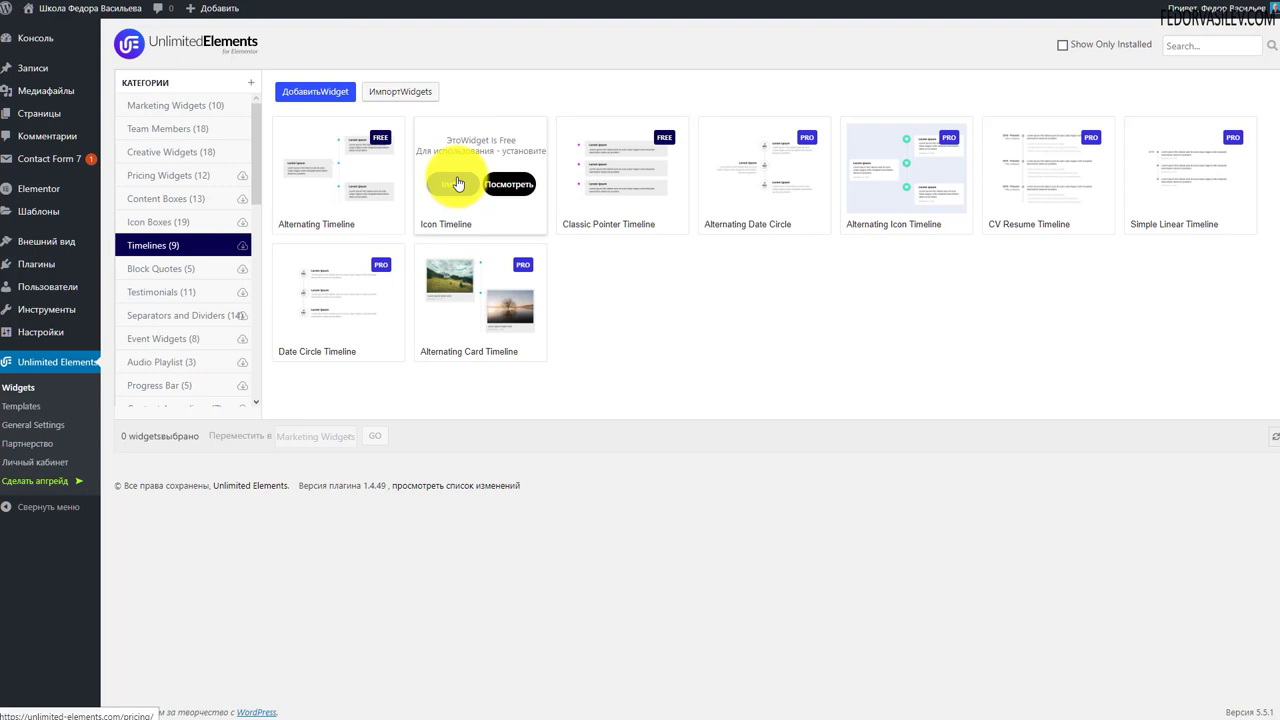
pyautogui.click(447, 189)
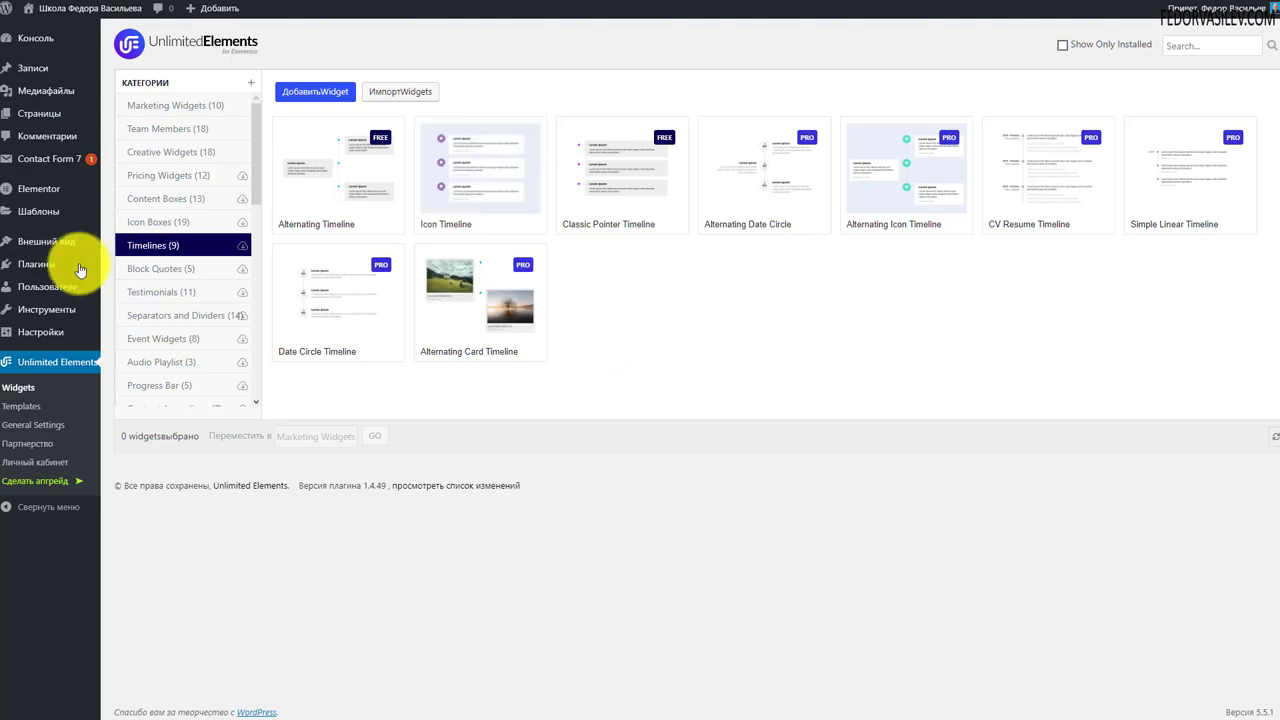
# Step: In the Elementor page editor, place the Icon Timeline widget in the empty section below the footer
pyautogui.click(35, 113)
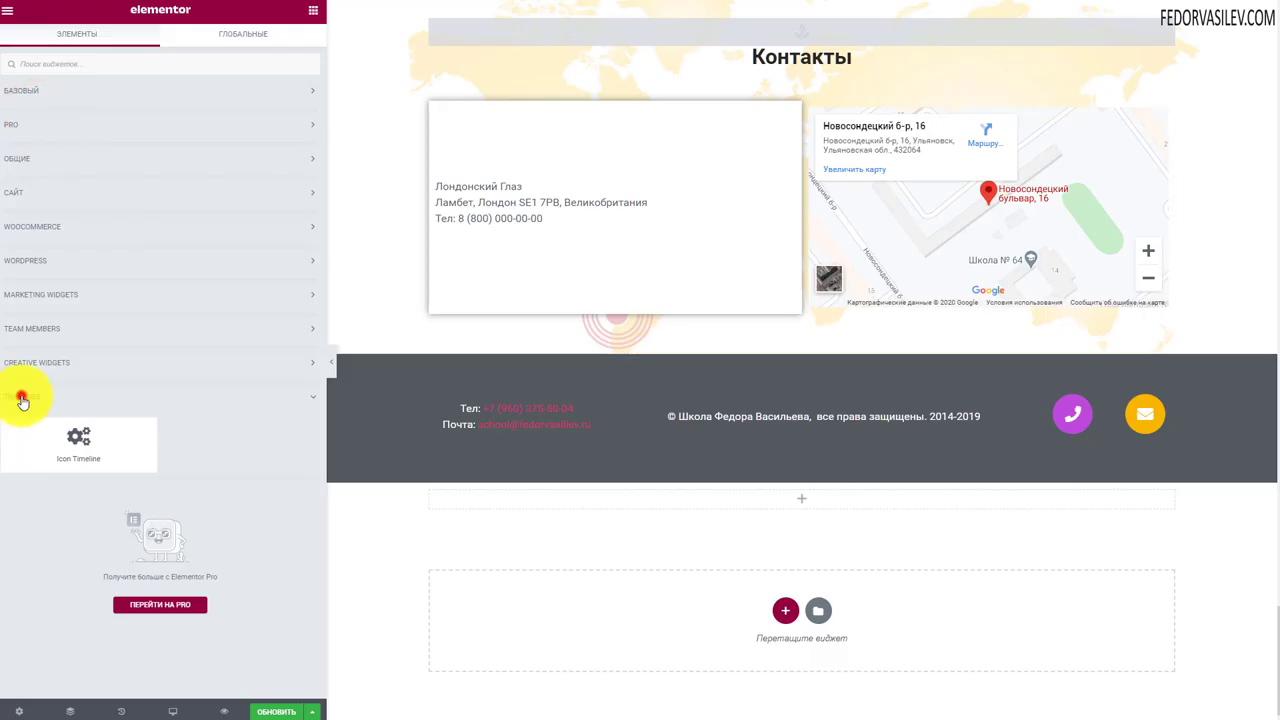
pyautogui.click(22, 397)
pyautogui.click(23, 395)
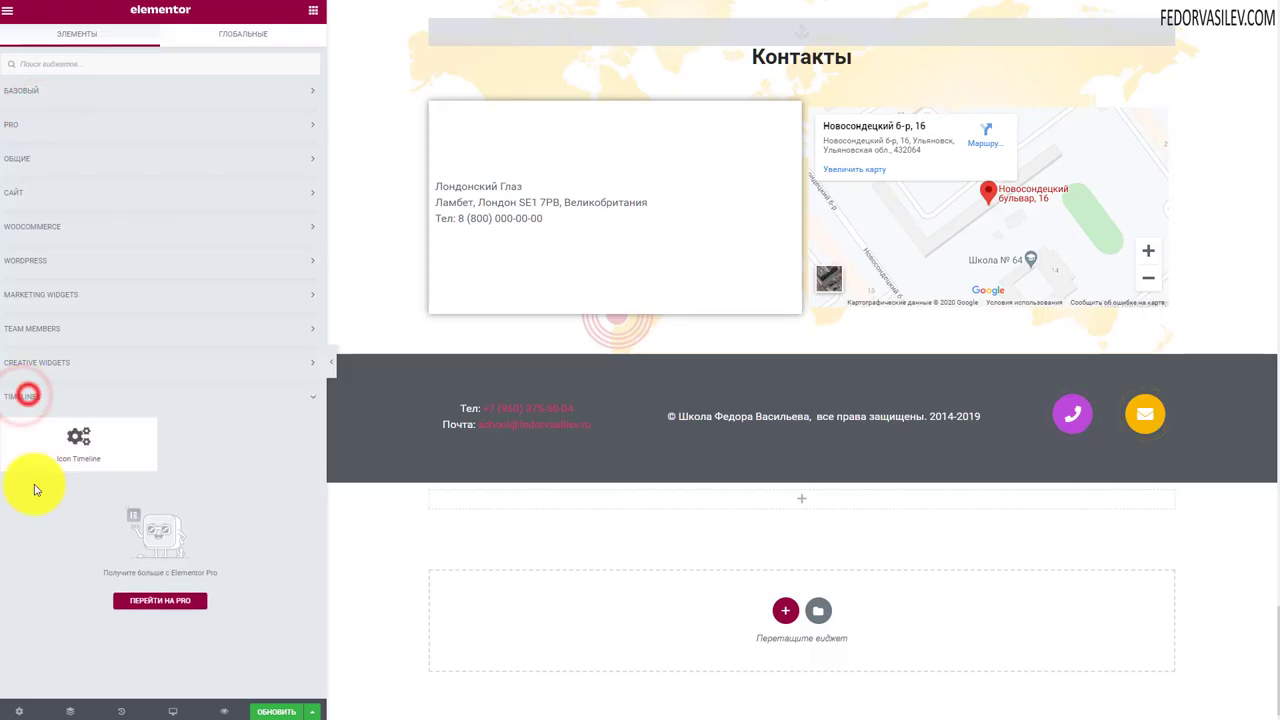
pyautogui.moveTo(71, 443); pyautogui.dragTo(689, 515)
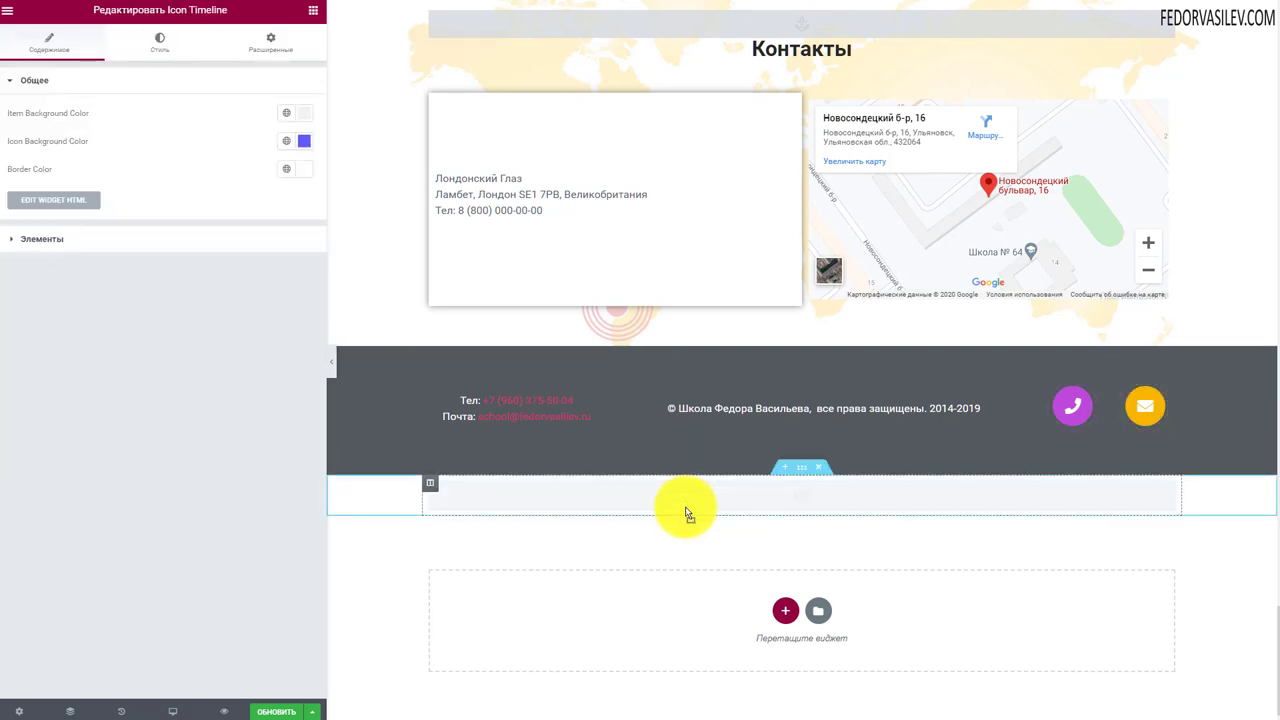
pyautogui.scroll(2, 814, 280)
pyautogui.scroll(-1, 649, 320)
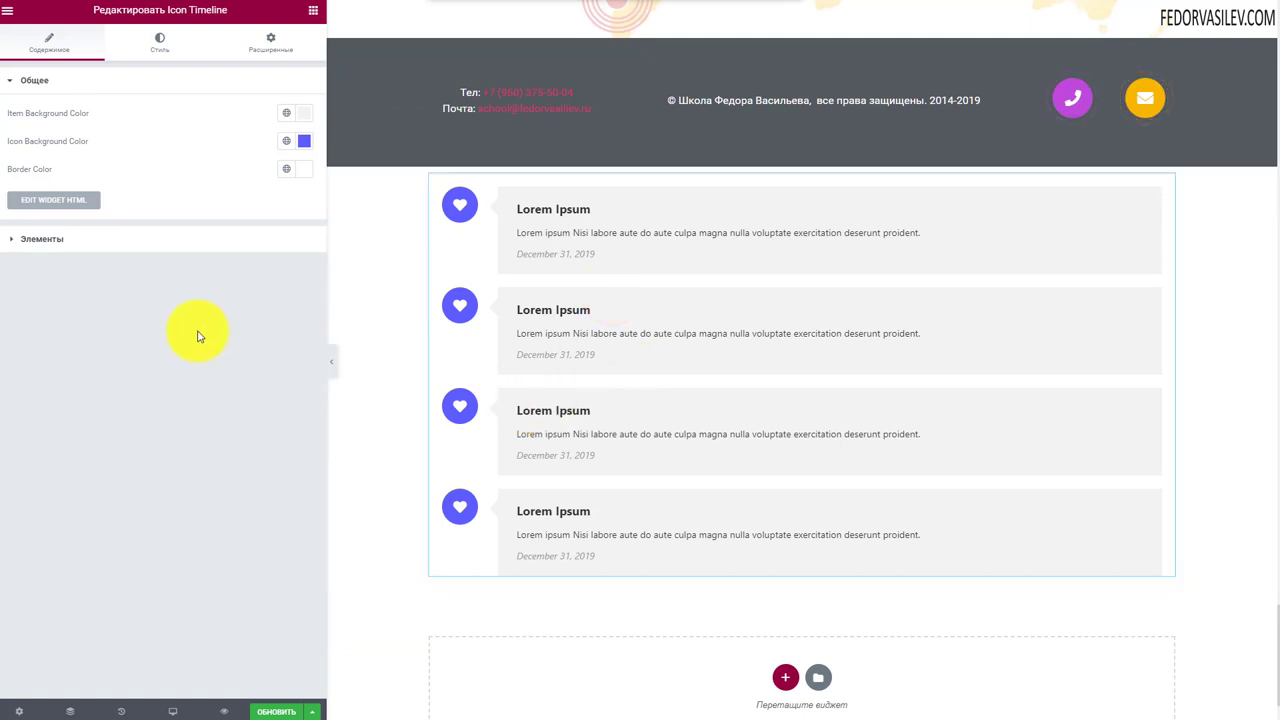
# Step: Set the timeline's Item Background Color to a light grey
pyautogui.click(35, 80)
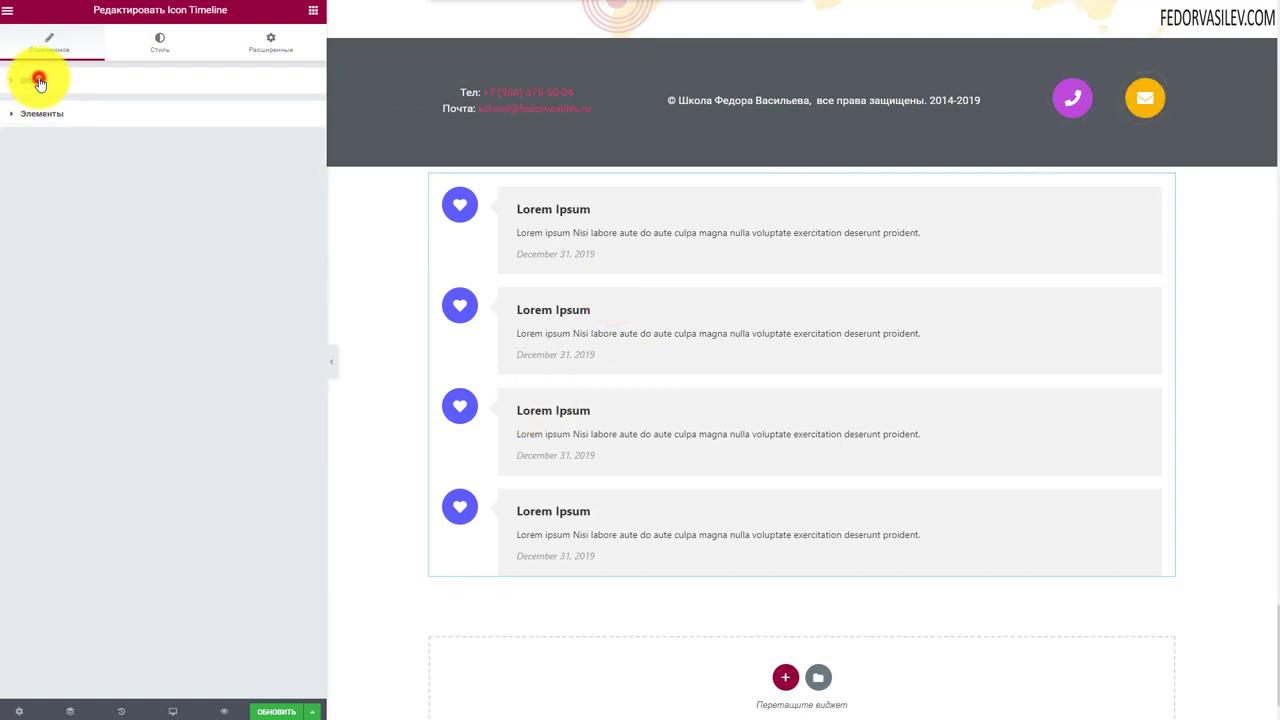
pyautogui.click(35, 80)
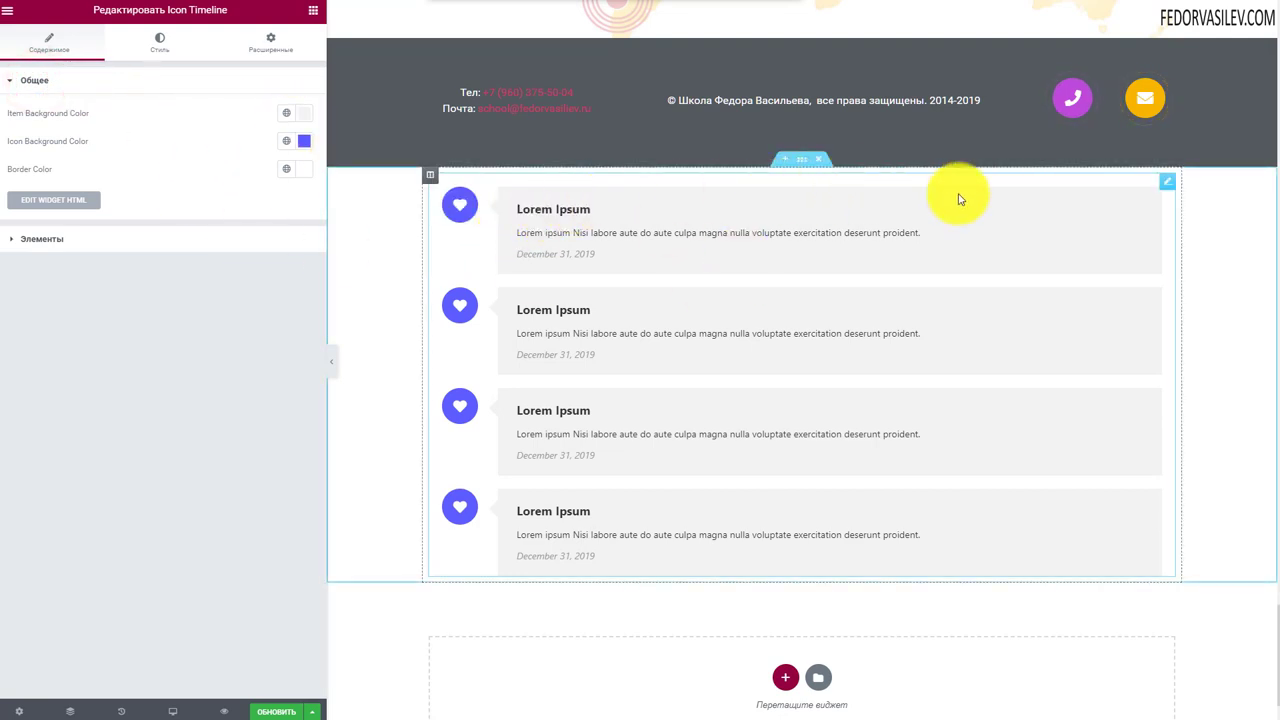
pyautogui.click(304, 114)
pyautogui.click(210, 204)
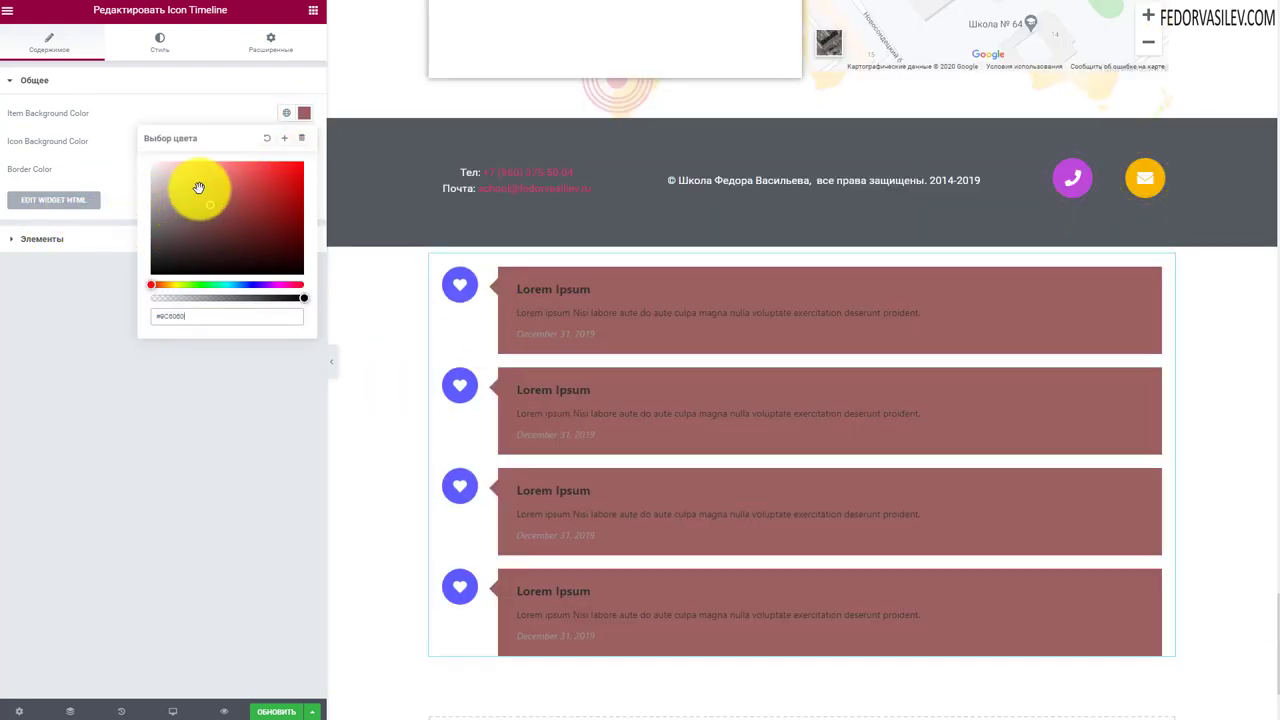
pyautogui.click(285, 174)
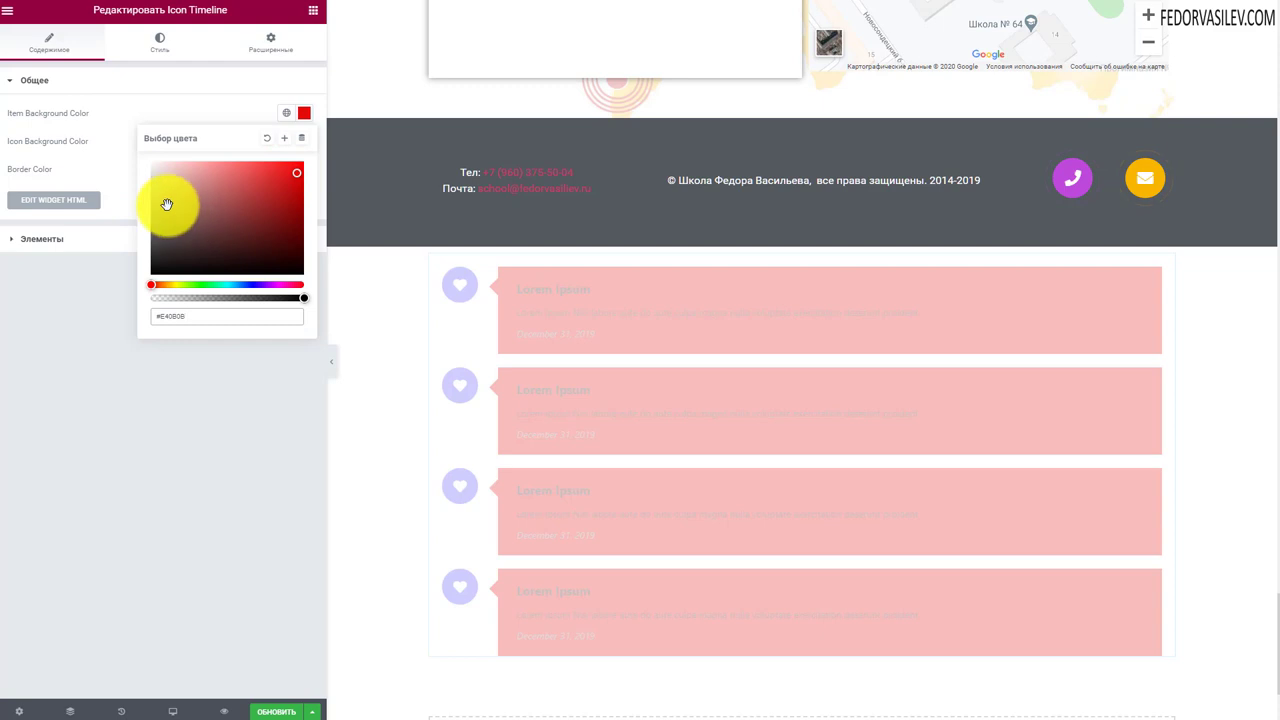
pyautogui.click(180, 187)
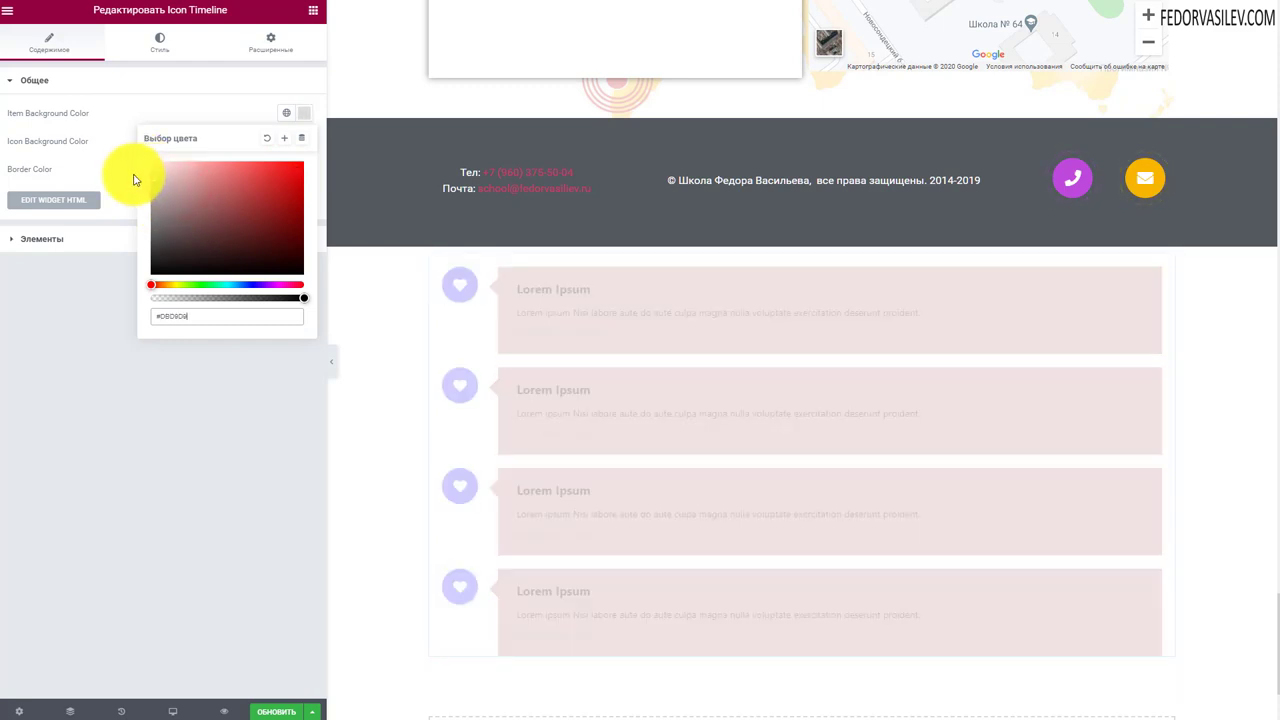
pyautogui.click(178, 108)
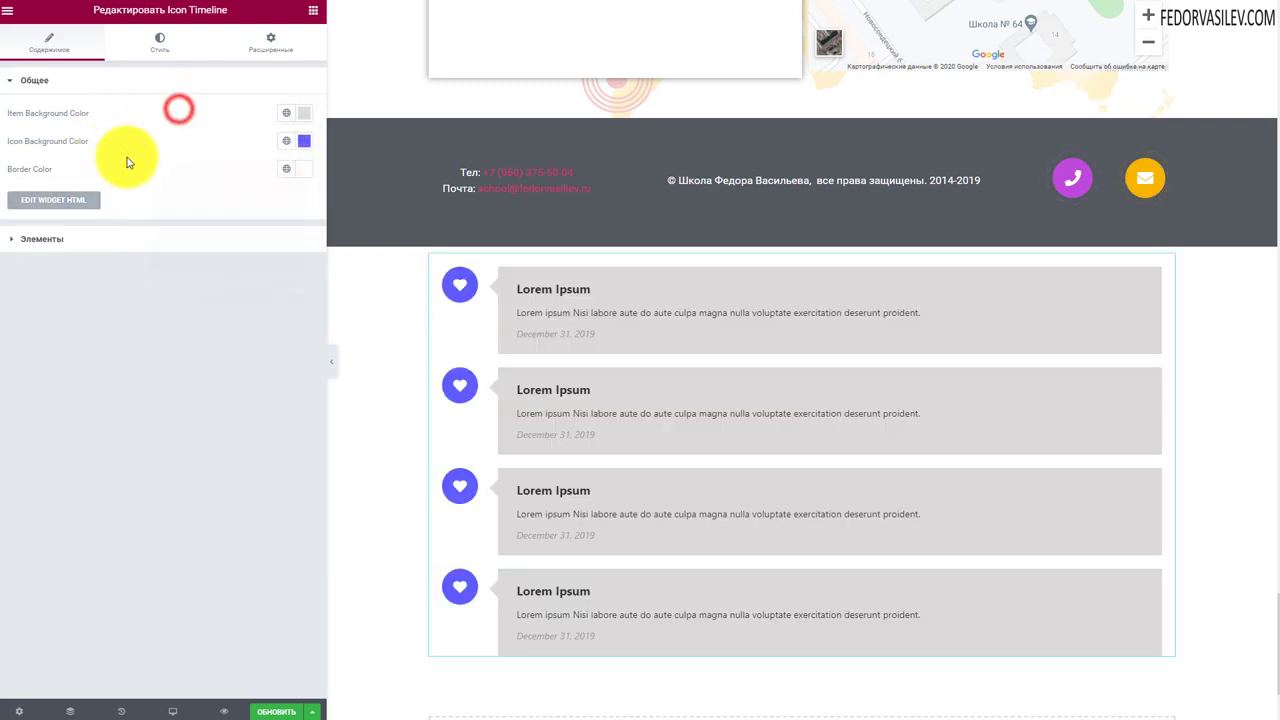
# Step: Change the timeline's Icon Background Color to light green
pyautogui.scroll(-1, 434, 337)
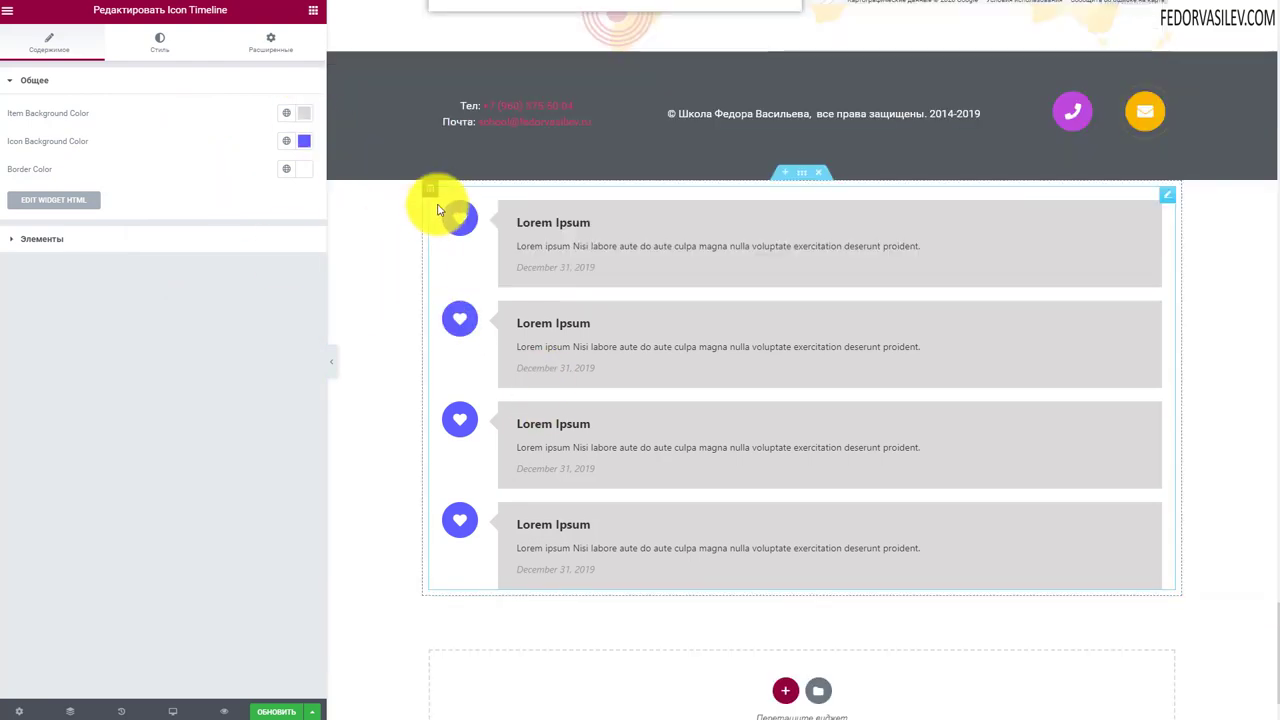
pyautogui.click(303, 144)
pyautogui.click(194, 312)
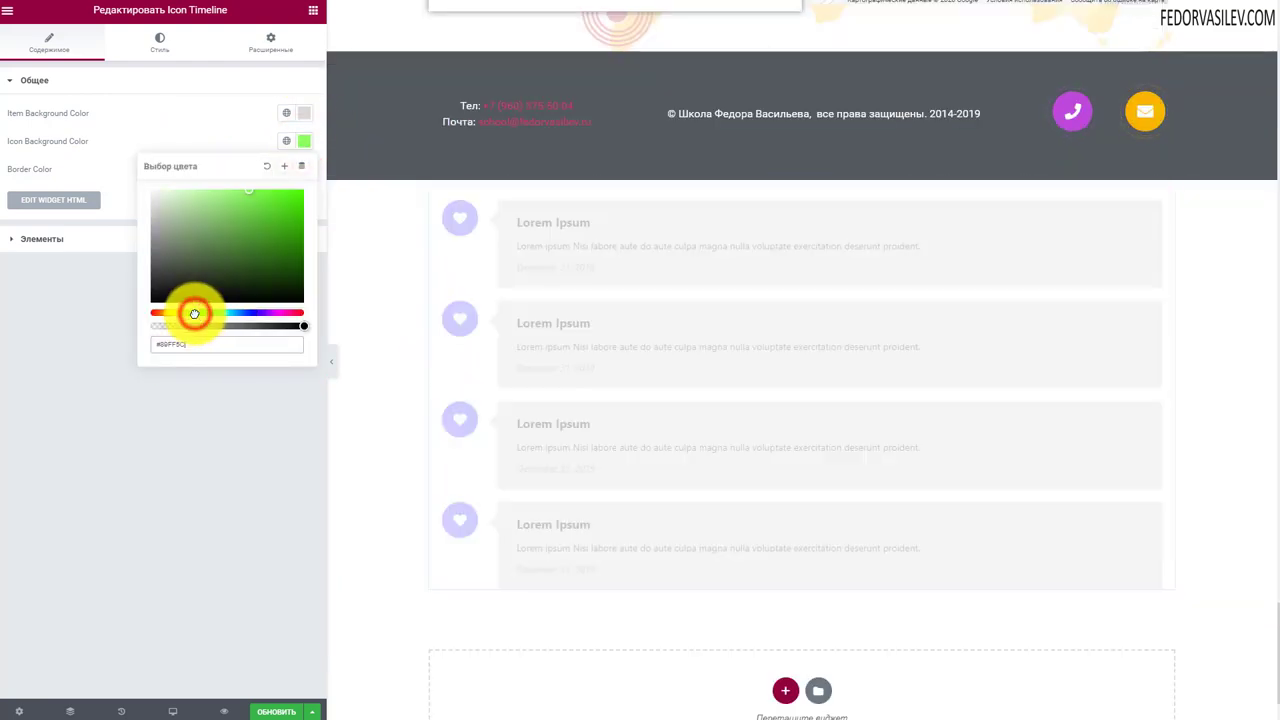
pyautogui.click(181, 140)
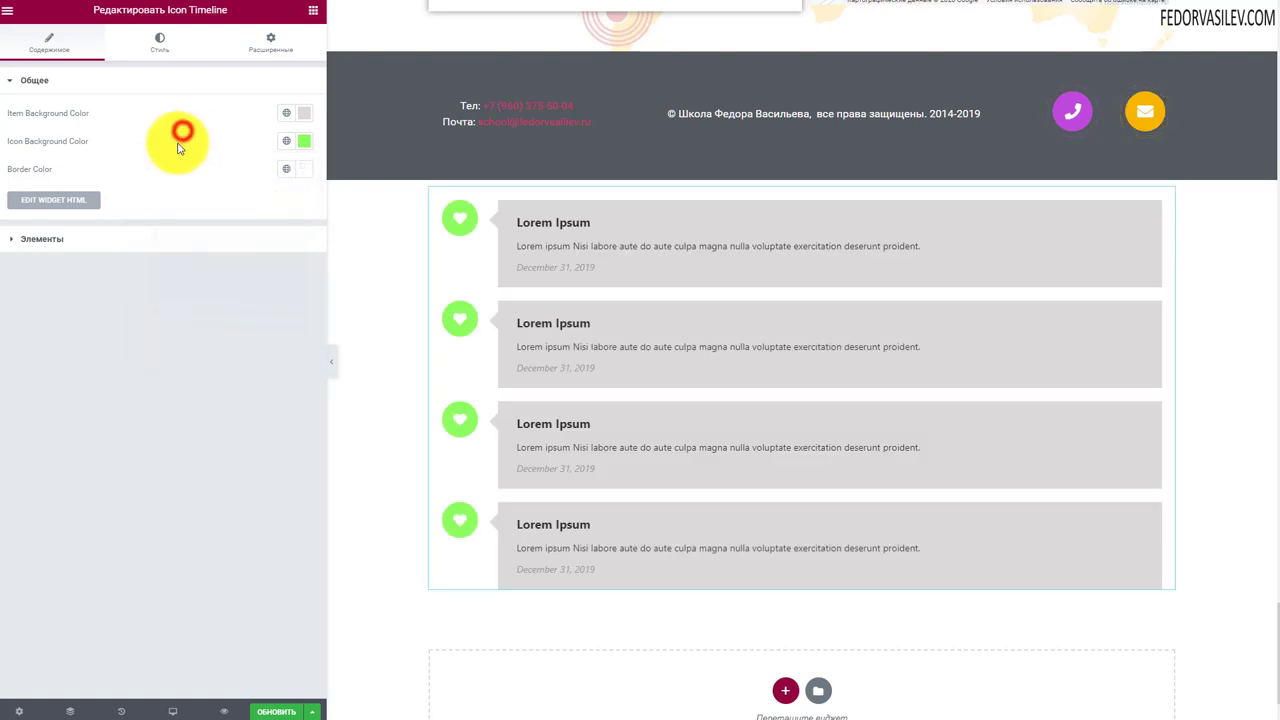
# Step: Set the Border Color of the line connecting the timeline icons to bright red
pyautogui.click(305, 175)
pyautogui.click(216, 270)
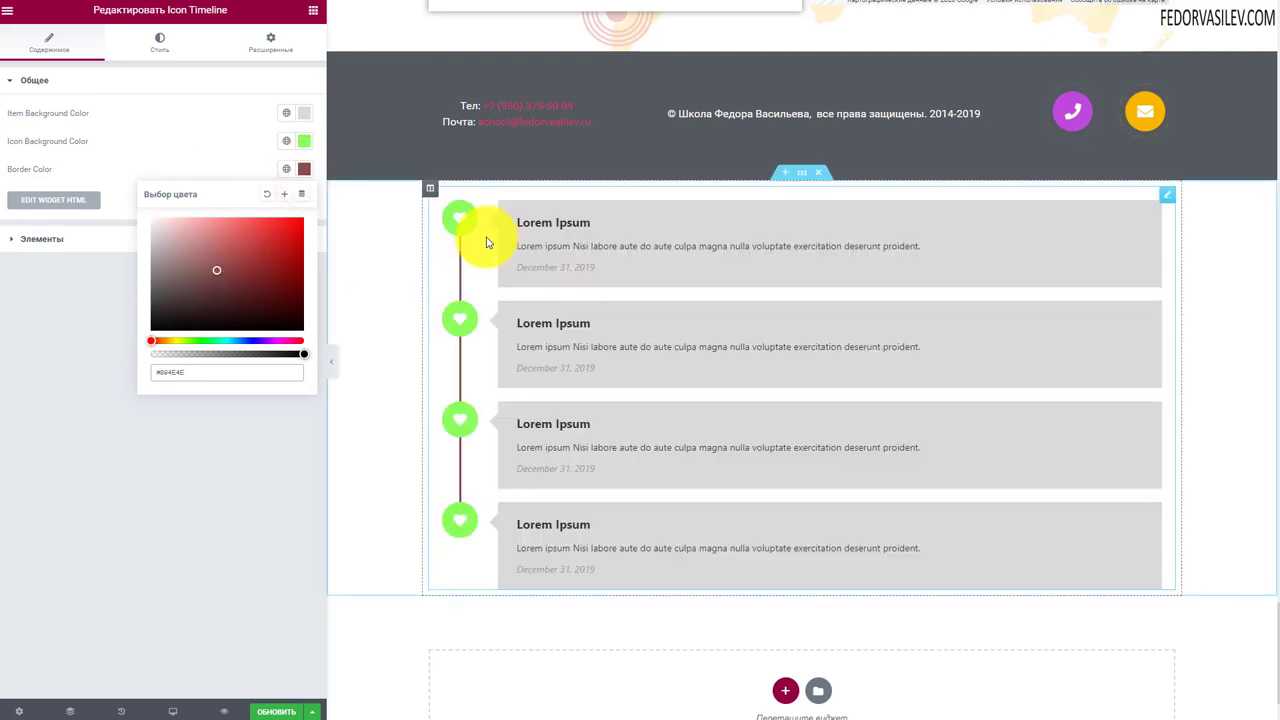
pyautogui.click(294, 223)
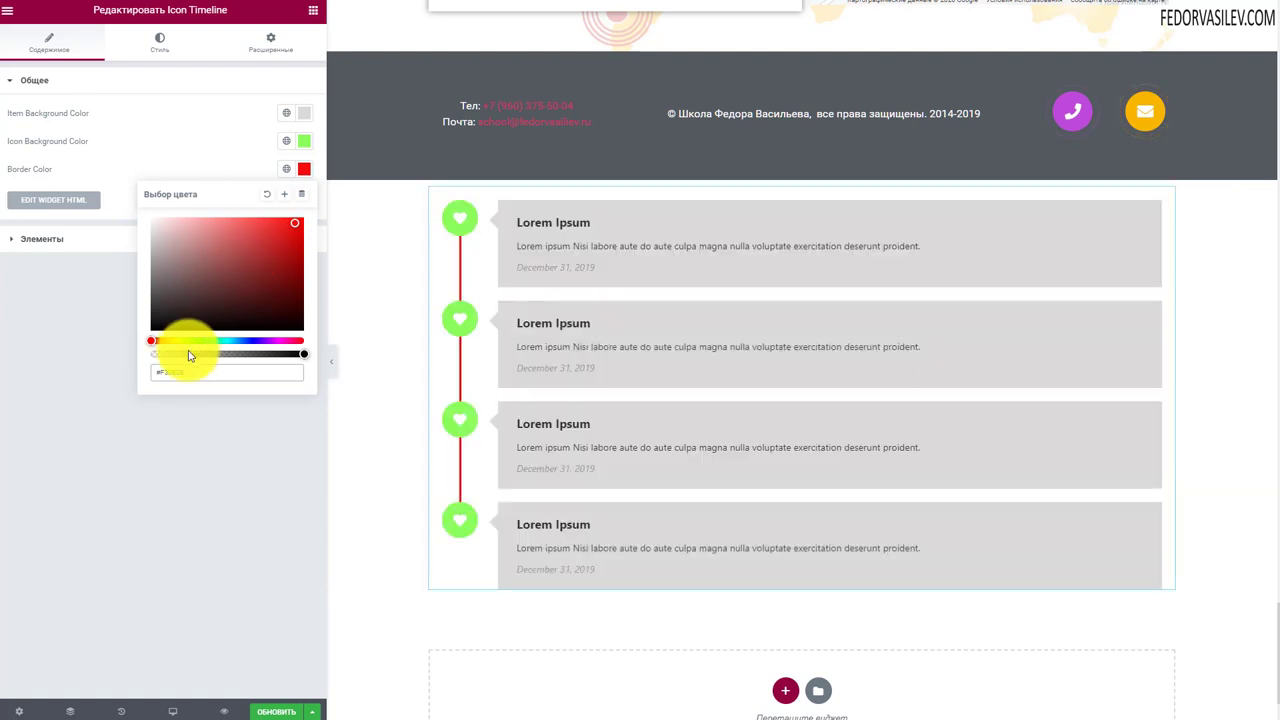
pyautogui.click(167, 160)
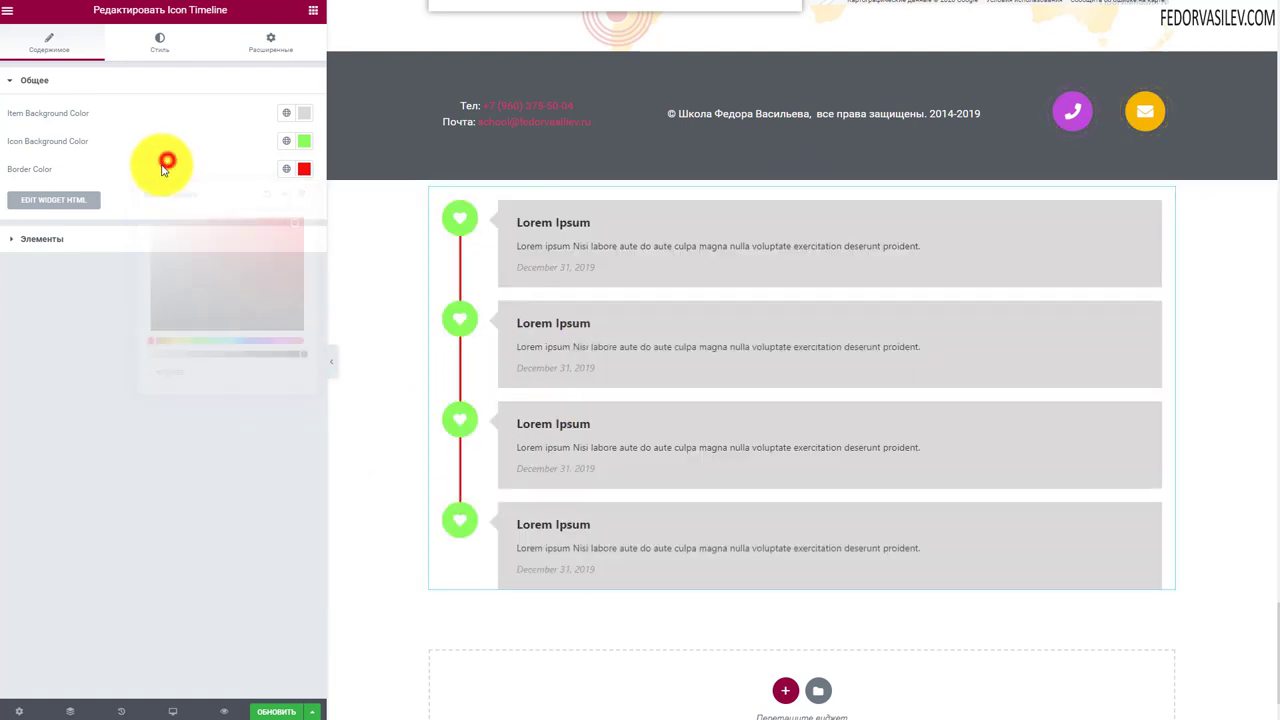
# Step: Change the first timeline item's title to "демо" and its description to "демо демо"
pyautogui.click(40, 240)
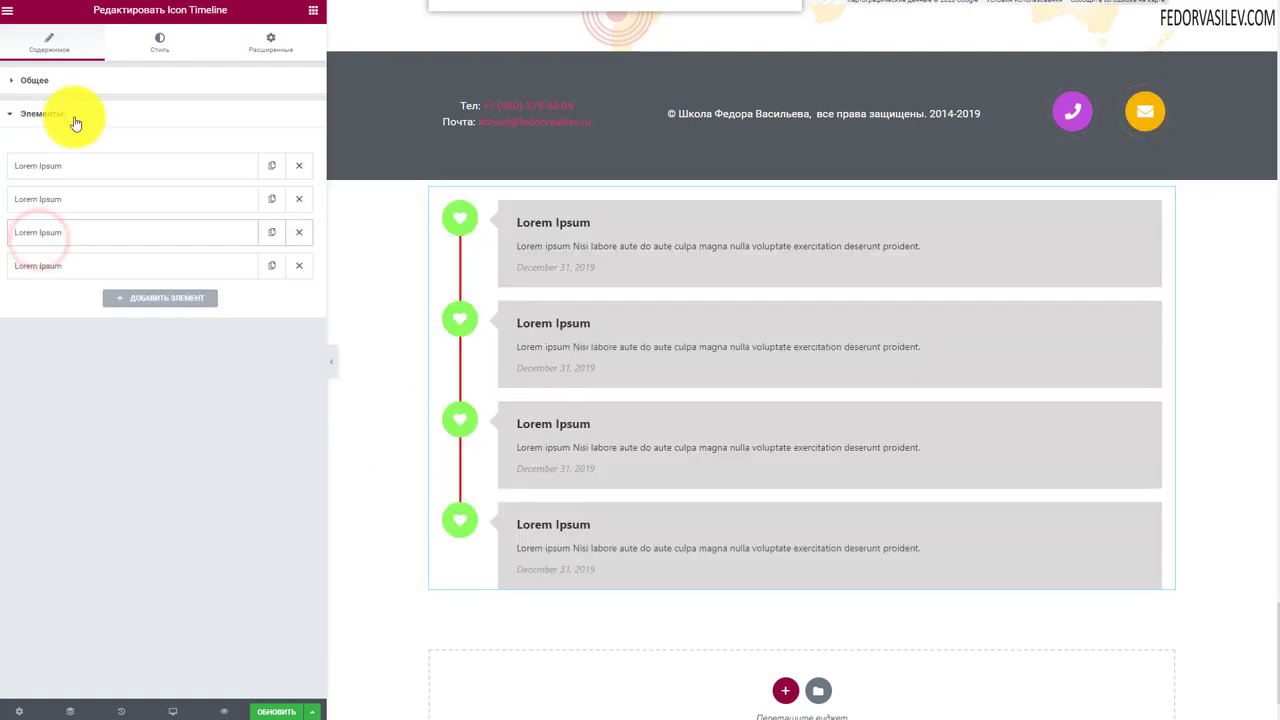
pyautogui.click(62, 78)
pyautogui.click(40, 240)
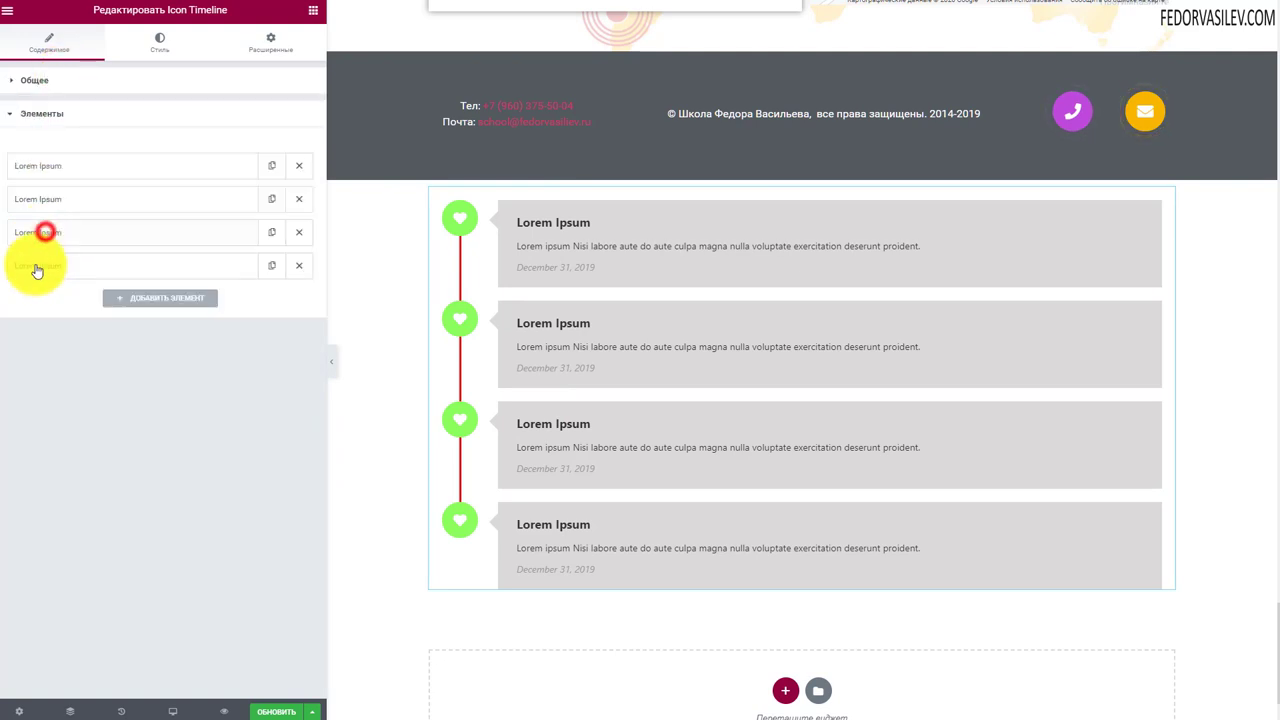
pyautogui.click(49, 166)
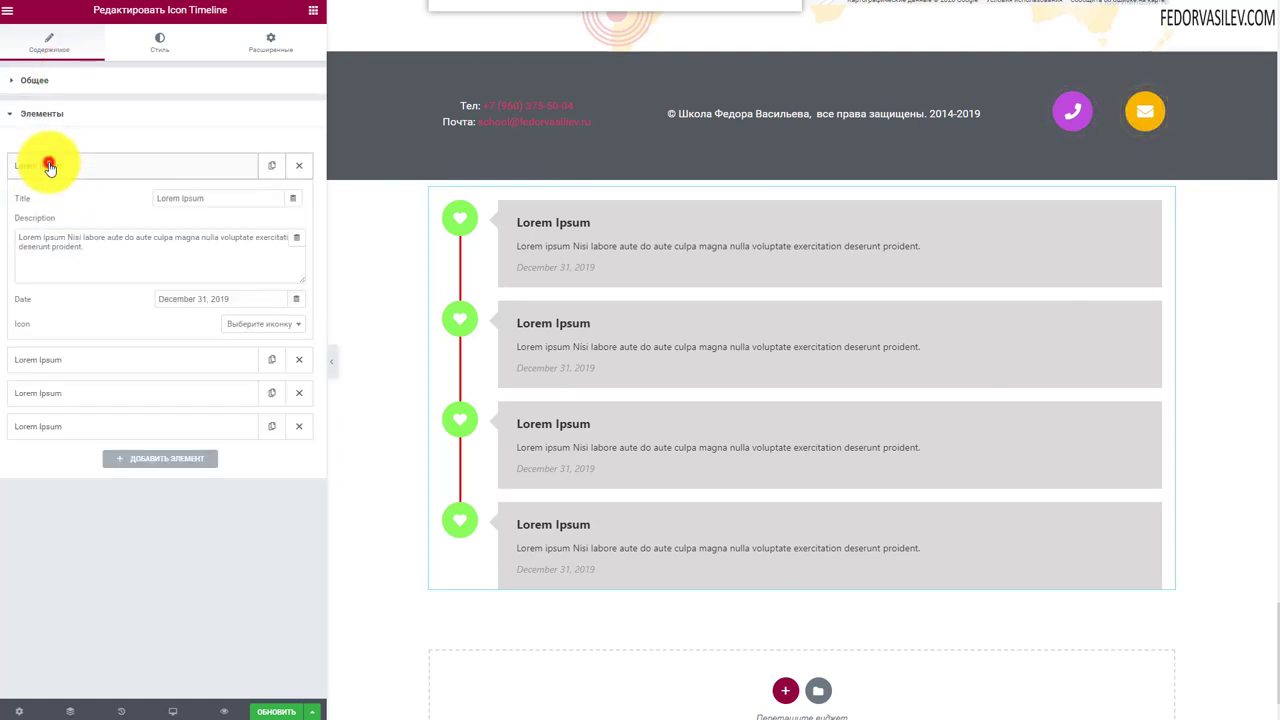
pyautogui.click(49, 166)
pyautogui.click(64, 199)
pyautogui.click(63, 199)
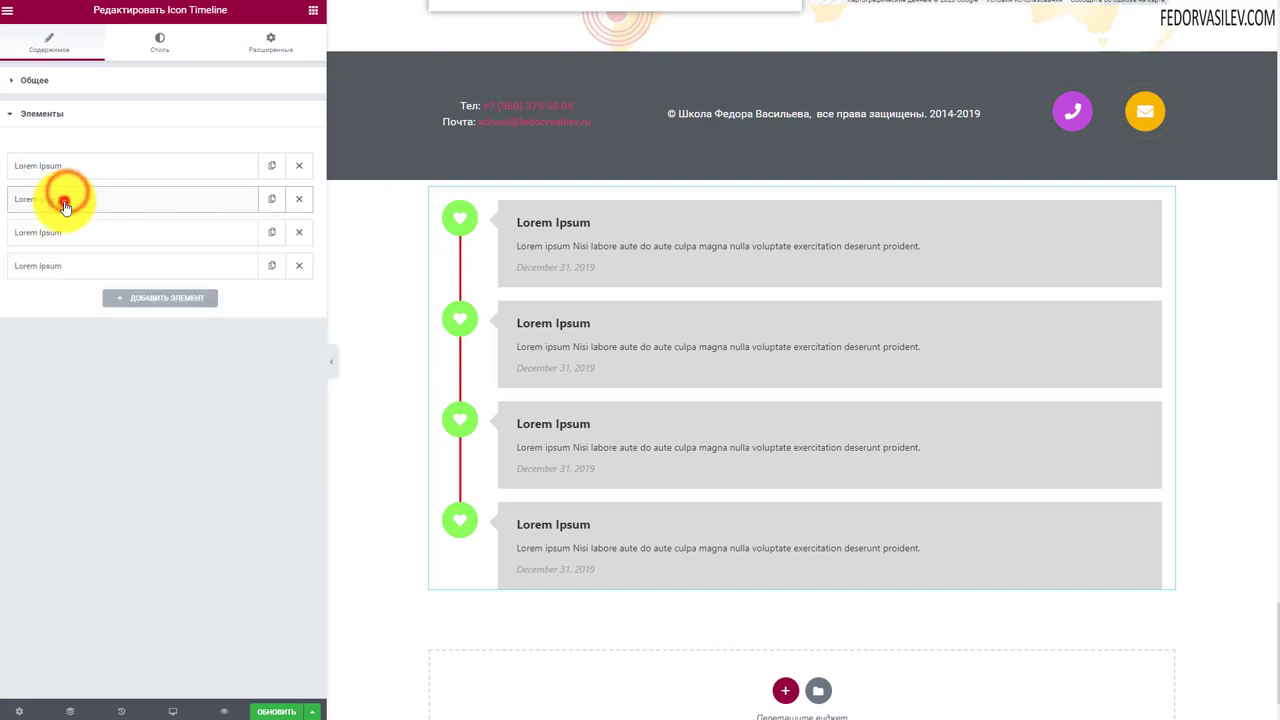
pyautogui.click(63, 167)
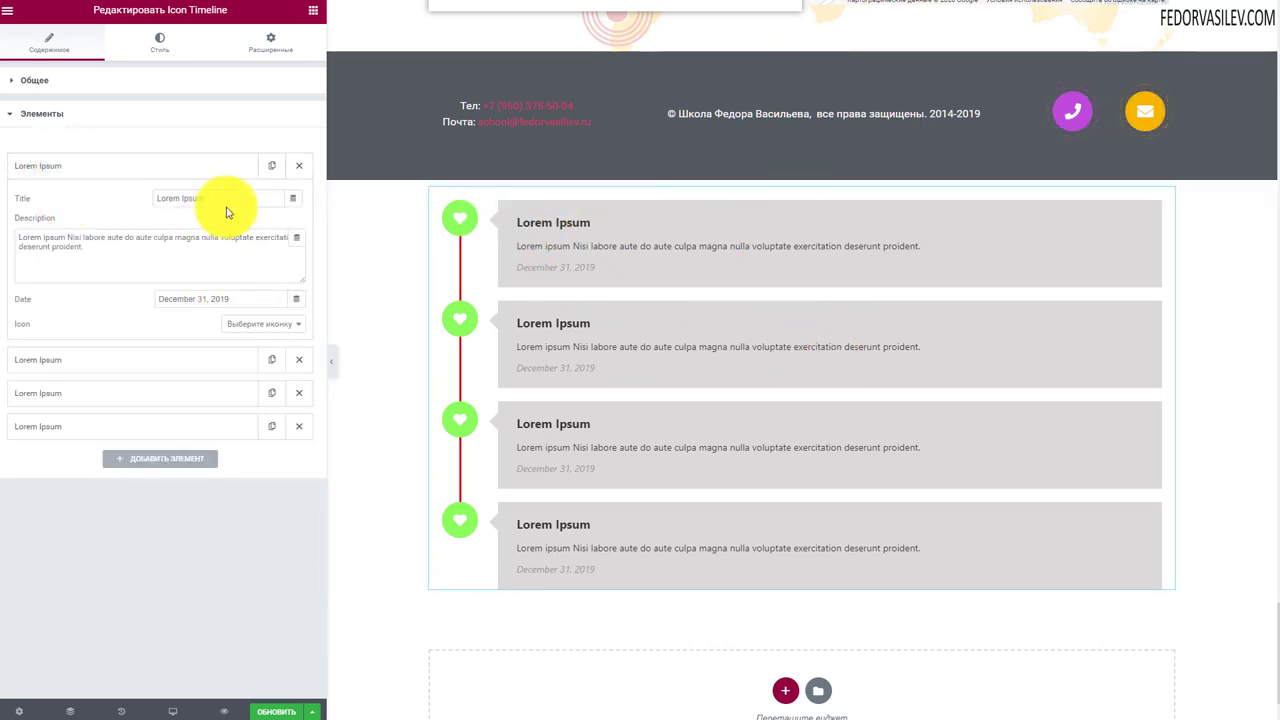
pyautogui.moveTo(228, 200); pyautogui.dragTo(25, 208)
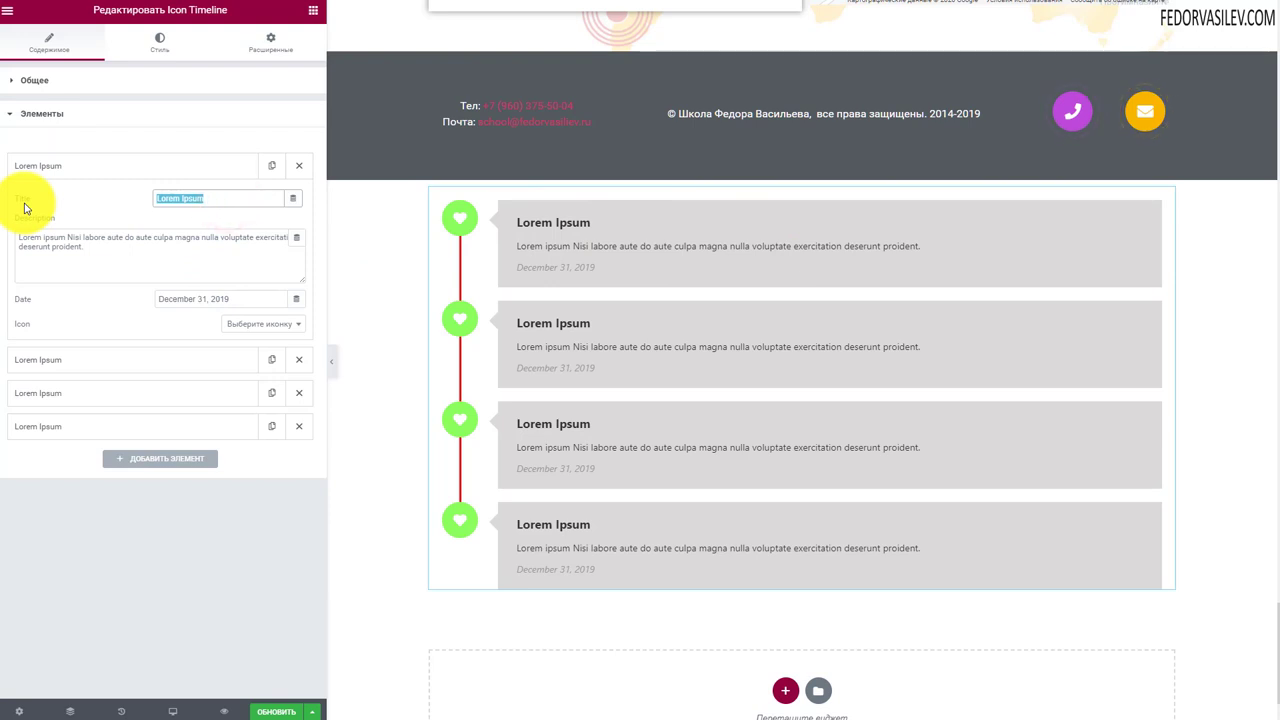
pyautogui.write('демо')
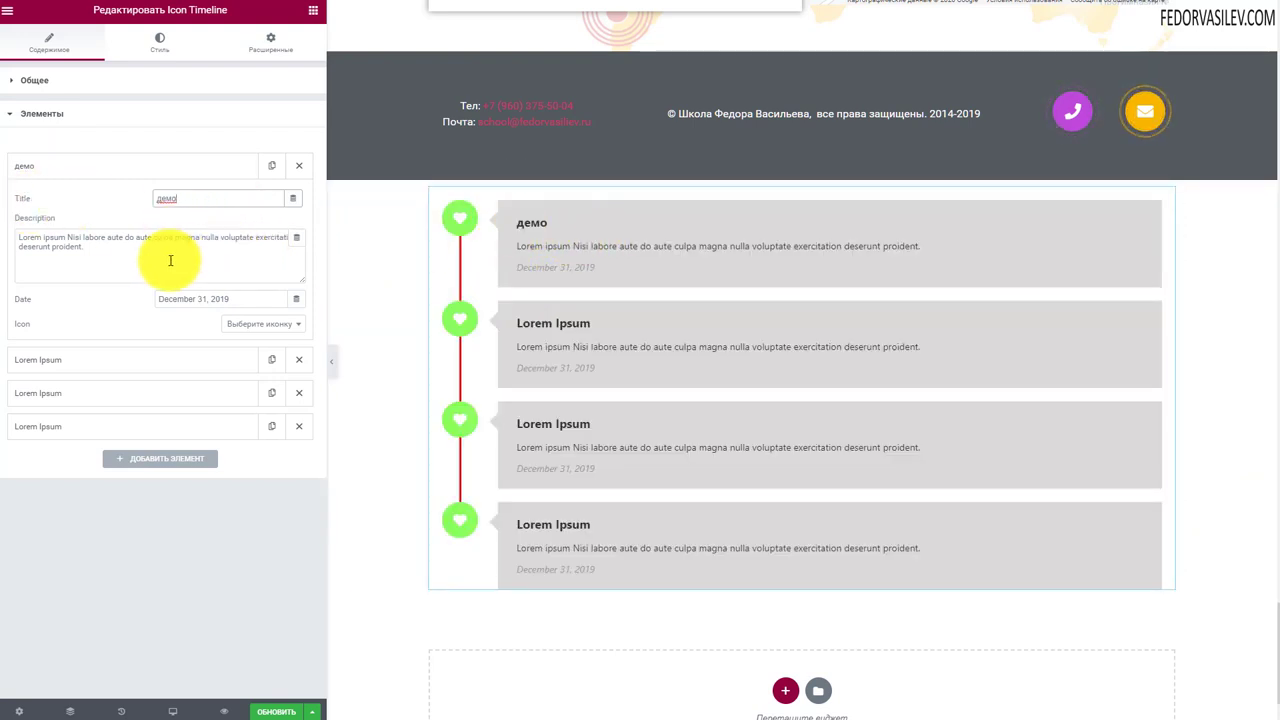
pyautogui.moveTo(138, 255); pyautogui.dragTo(13, 236)
pyautogui.press('BackSpace')
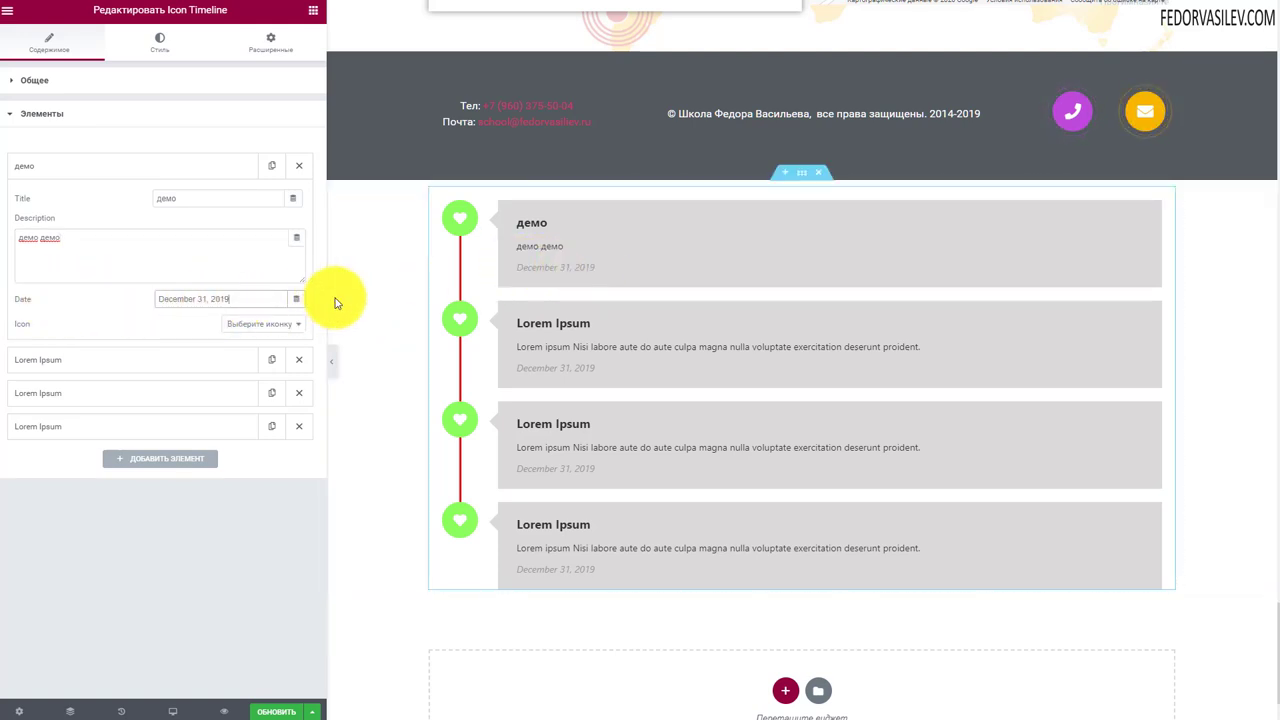
# Step: Give the first timeline item the arrow-circle-right icon, keeping its date, and close its settings
pyautogui.moveTo(264, 290); pyautogui.dragTo(160, 295)
pyautogui.moveTo(256, 292); pyautogui.dragTo(104, 330)
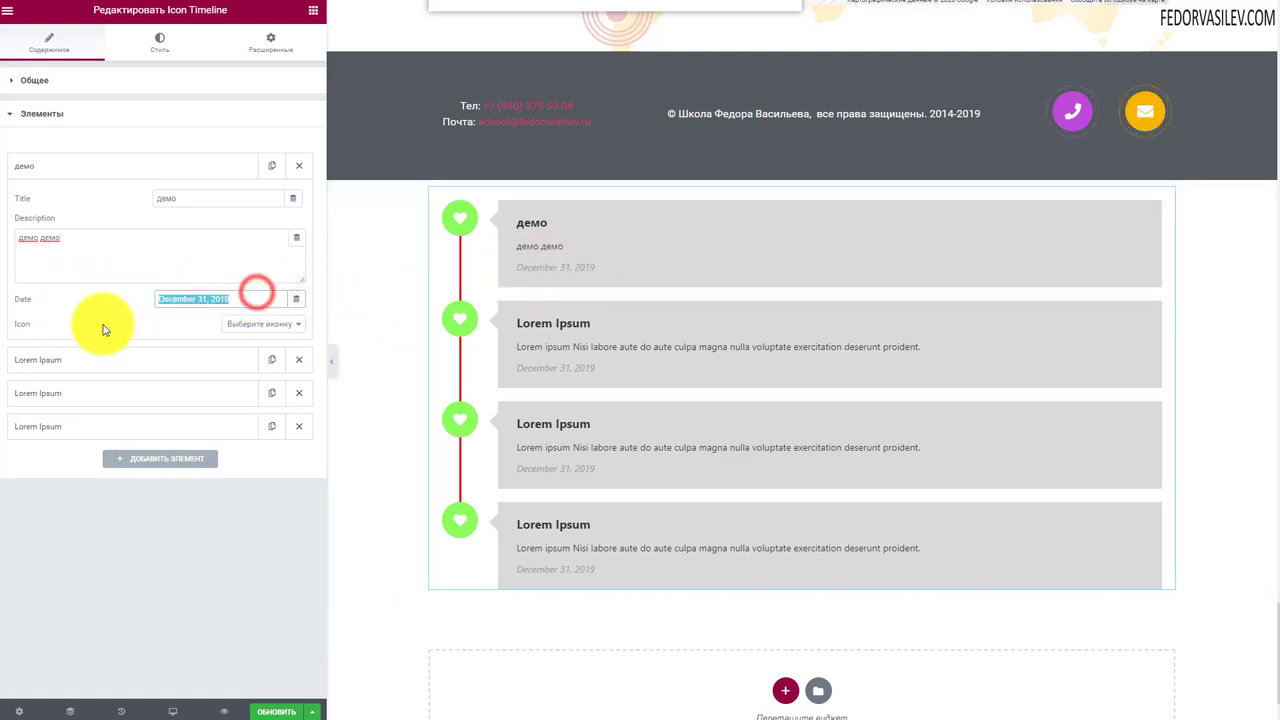
pyautogui.click(274, 322)
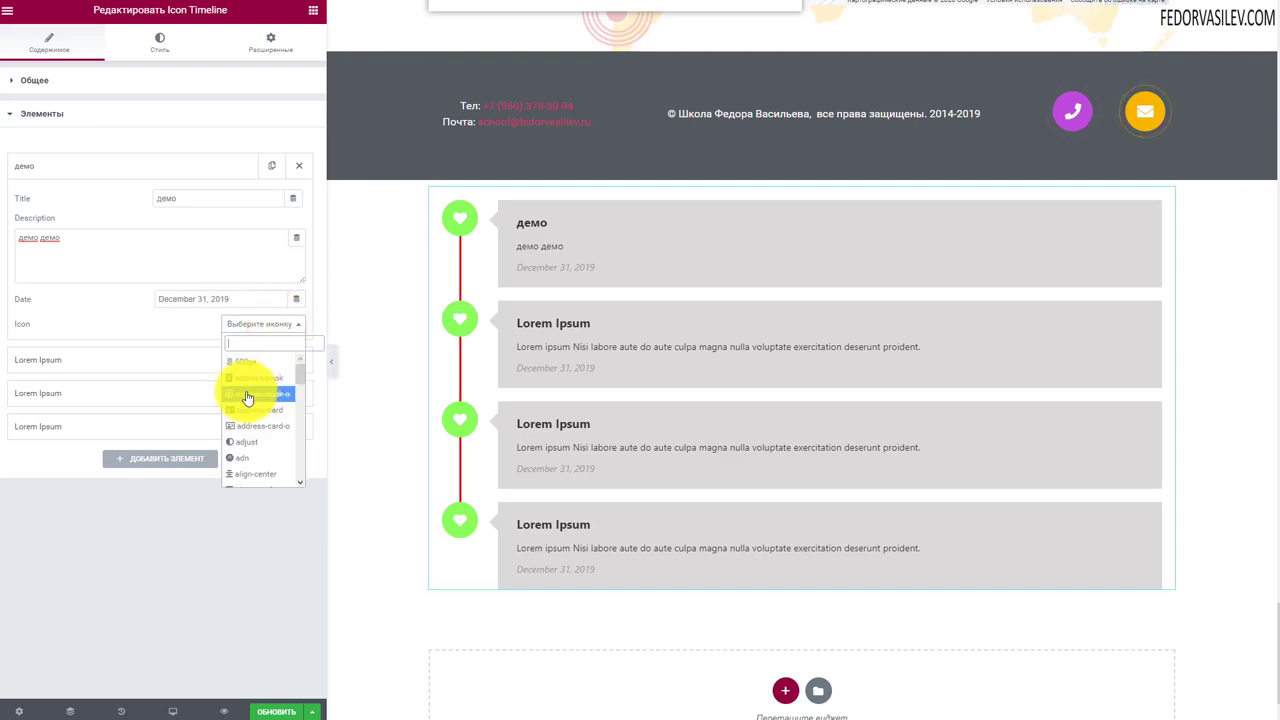
pyautogui.scroll(-5, 250, 437)
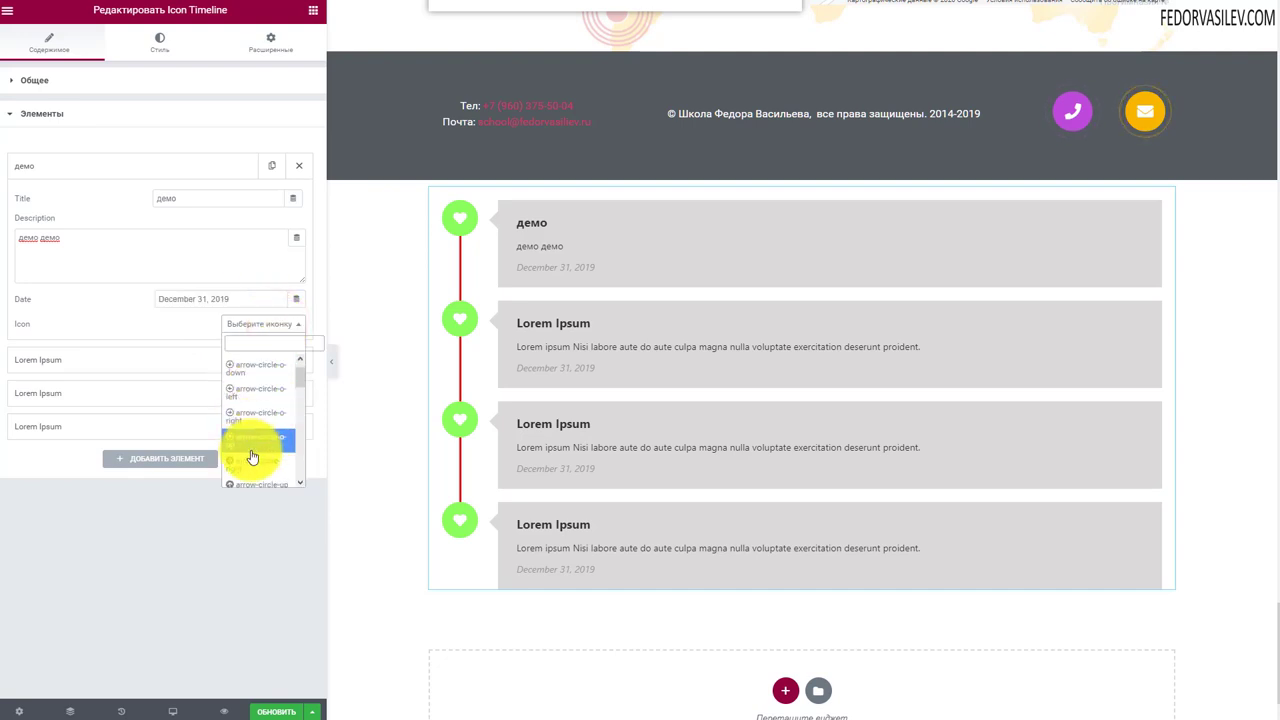
pyautogui.click(252, 457)
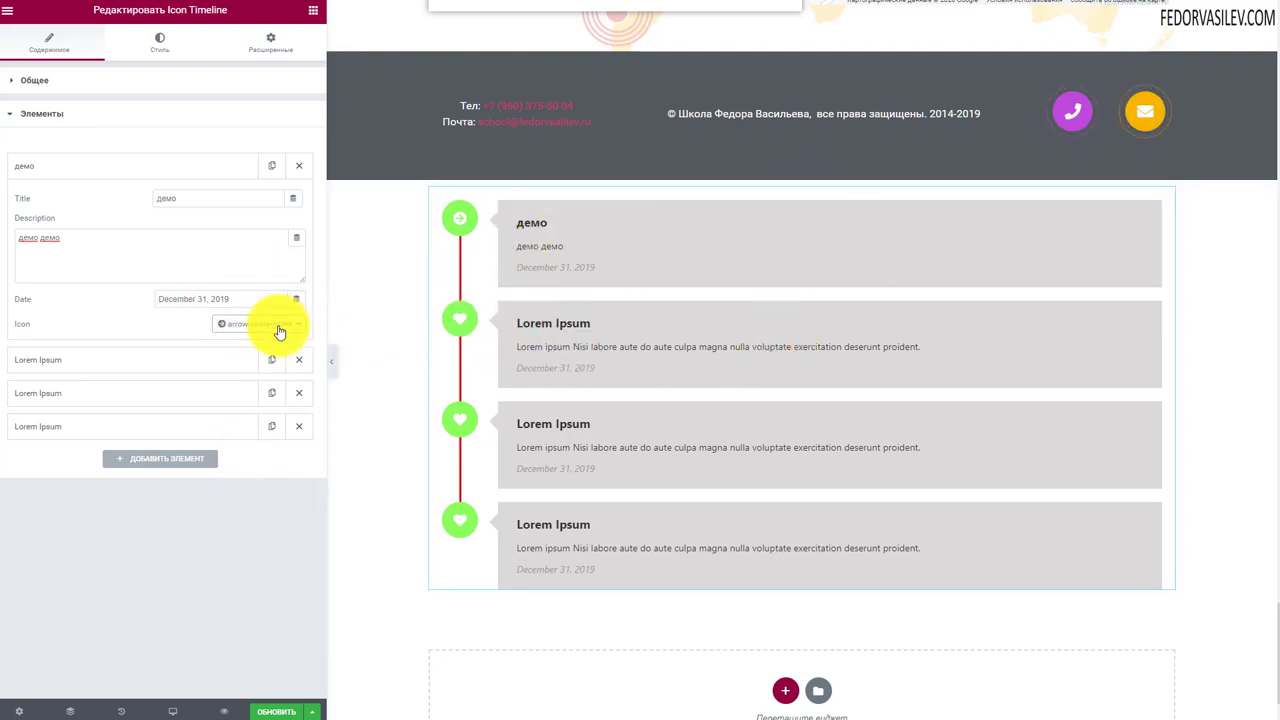
pyautogui.click(282, 360)
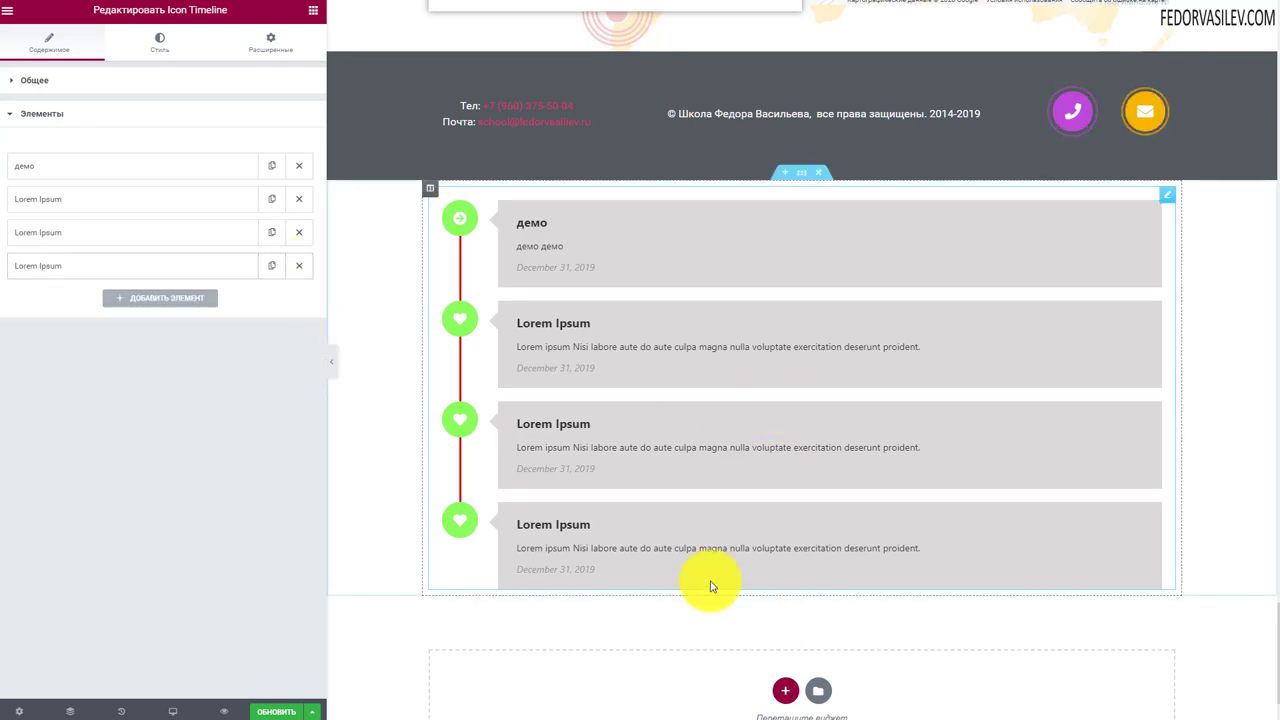
# Step: Delete the last two Lorem Ipsum items from the timeline
pyautogui.click(299, 266)
pyautogui.click(298, 232)
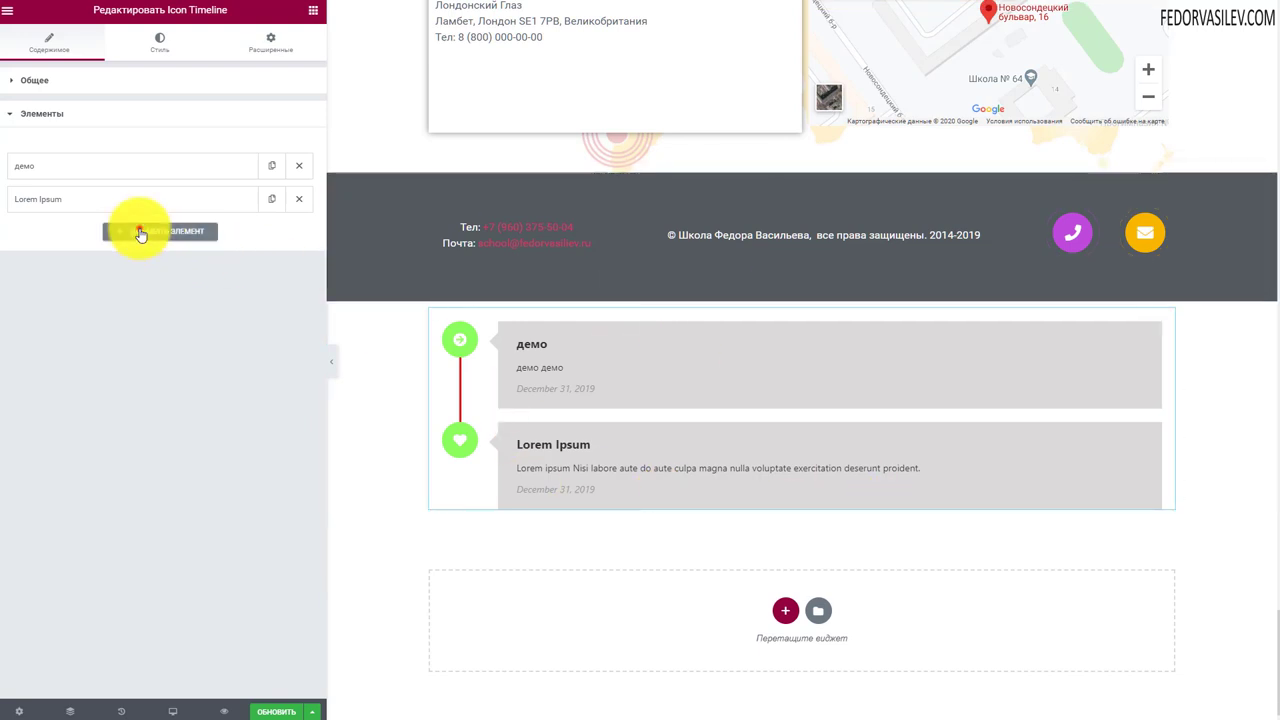
# Step: Add three new items with default content to the end of the timeline
pyautogui.click(141, 233)
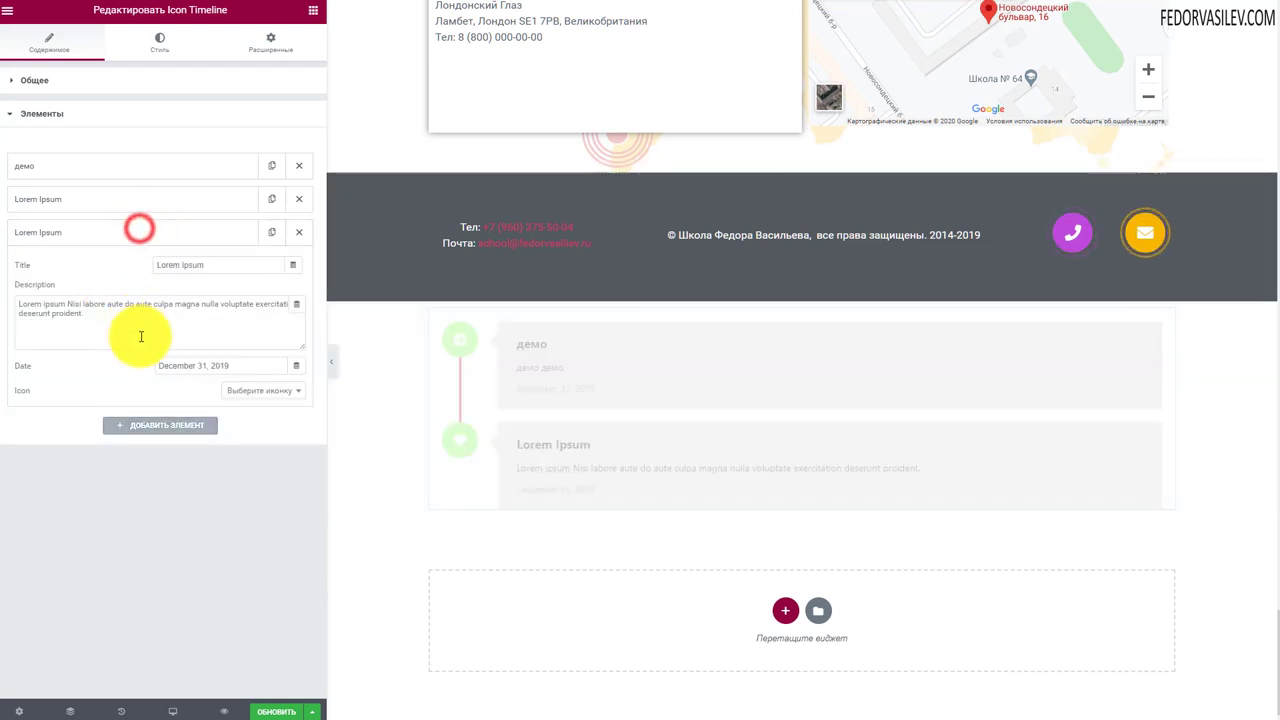
pyautogui.click(142, 420)
pyautogui.click(144, 457)
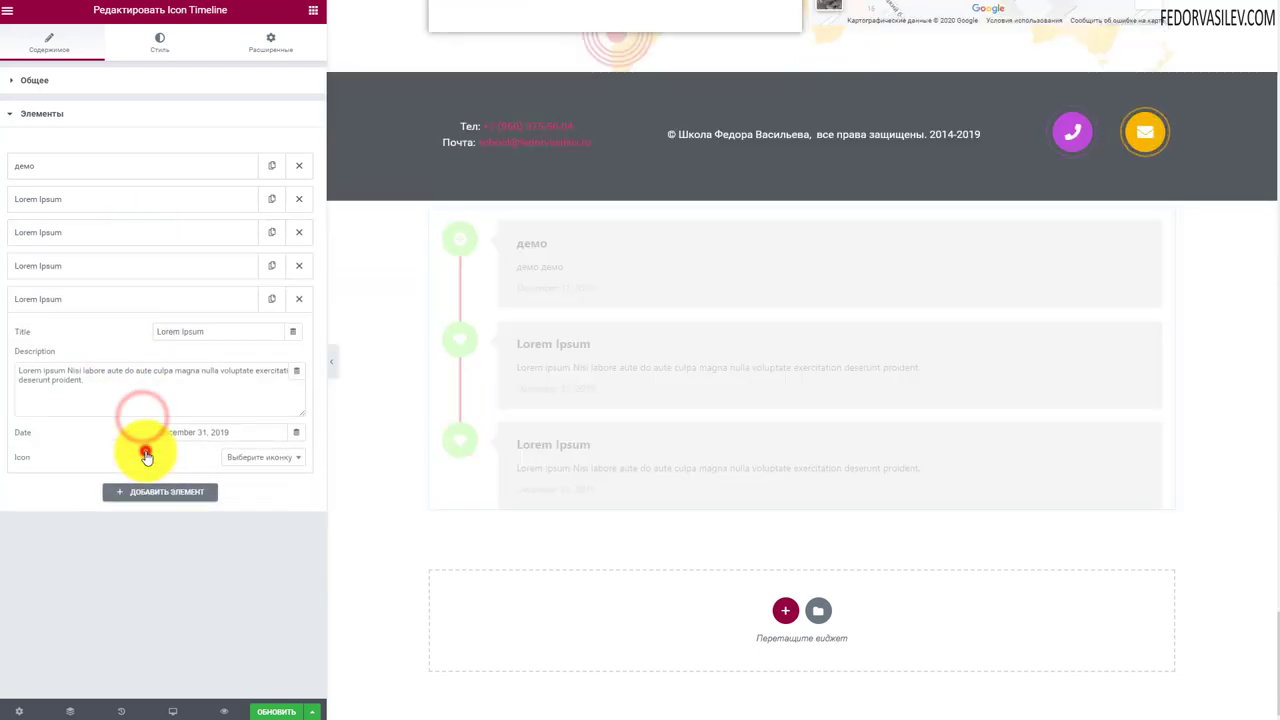
pyautogui.scroll(-2, 450, 420)
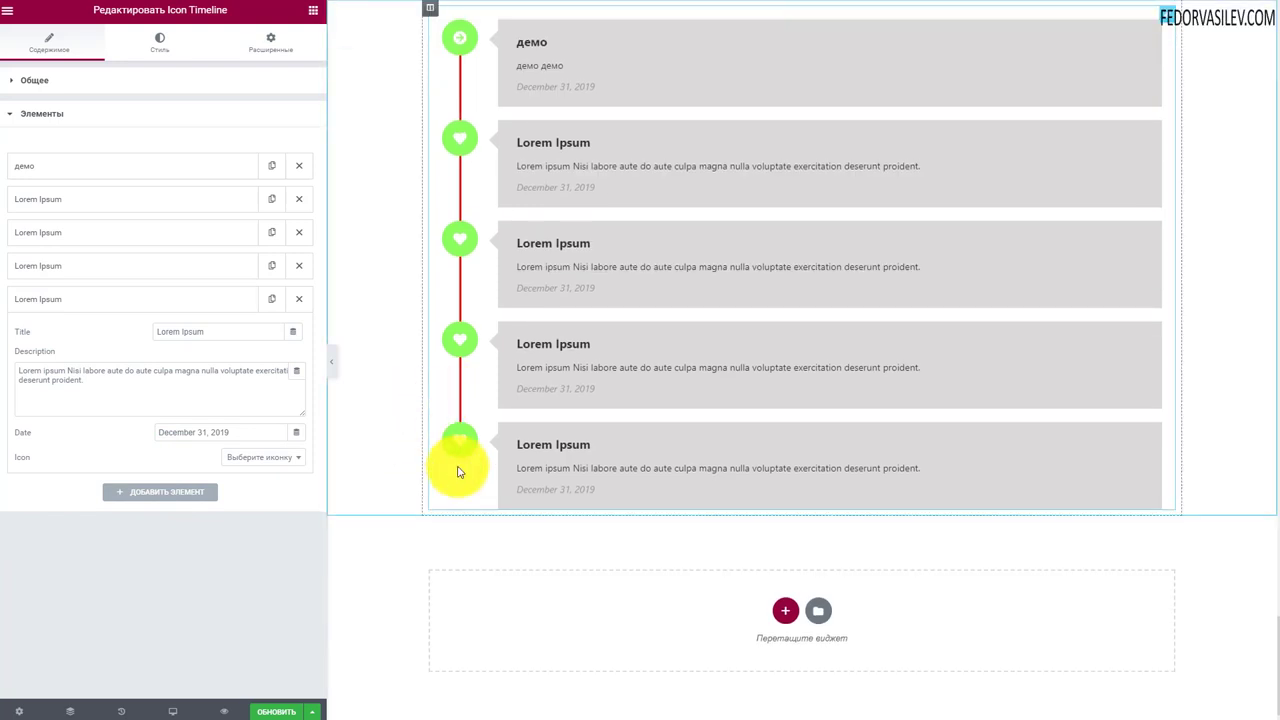
# Step: Give the last timeline item the address-book-o icon, keeping its default title, description and date
pyautogui.click(63, 299)
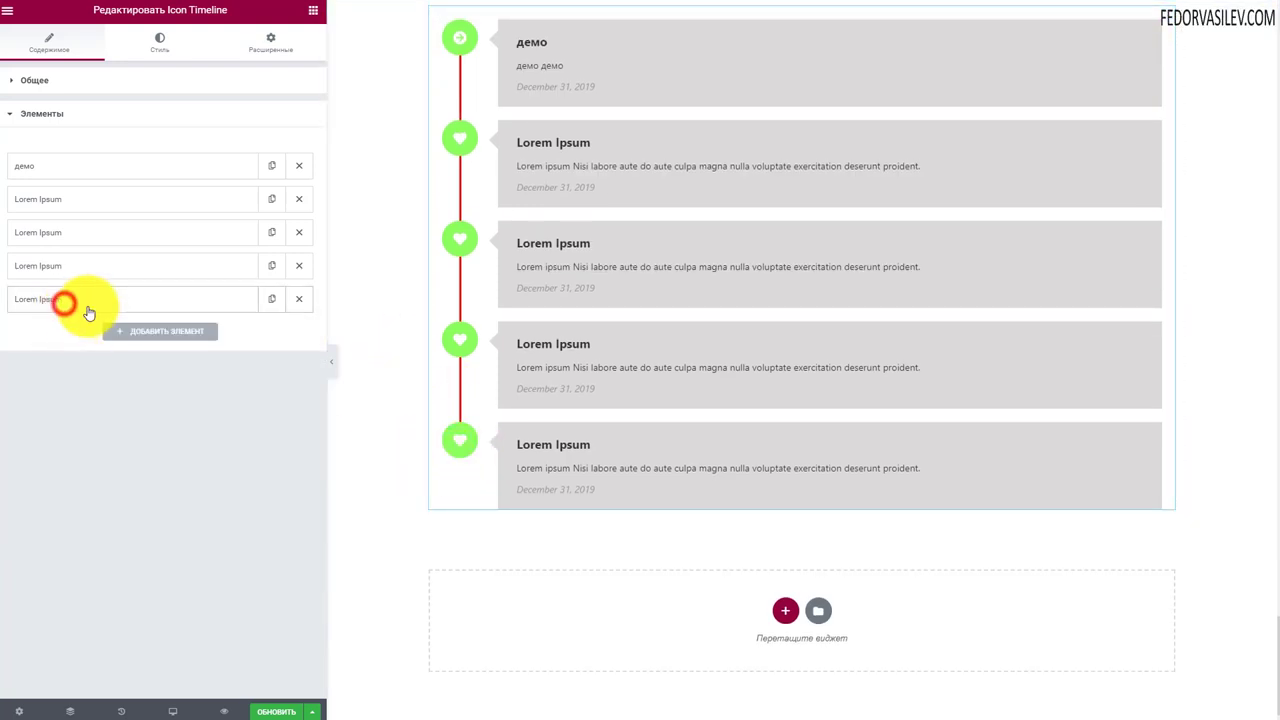
pyautogui.click(90, 300)
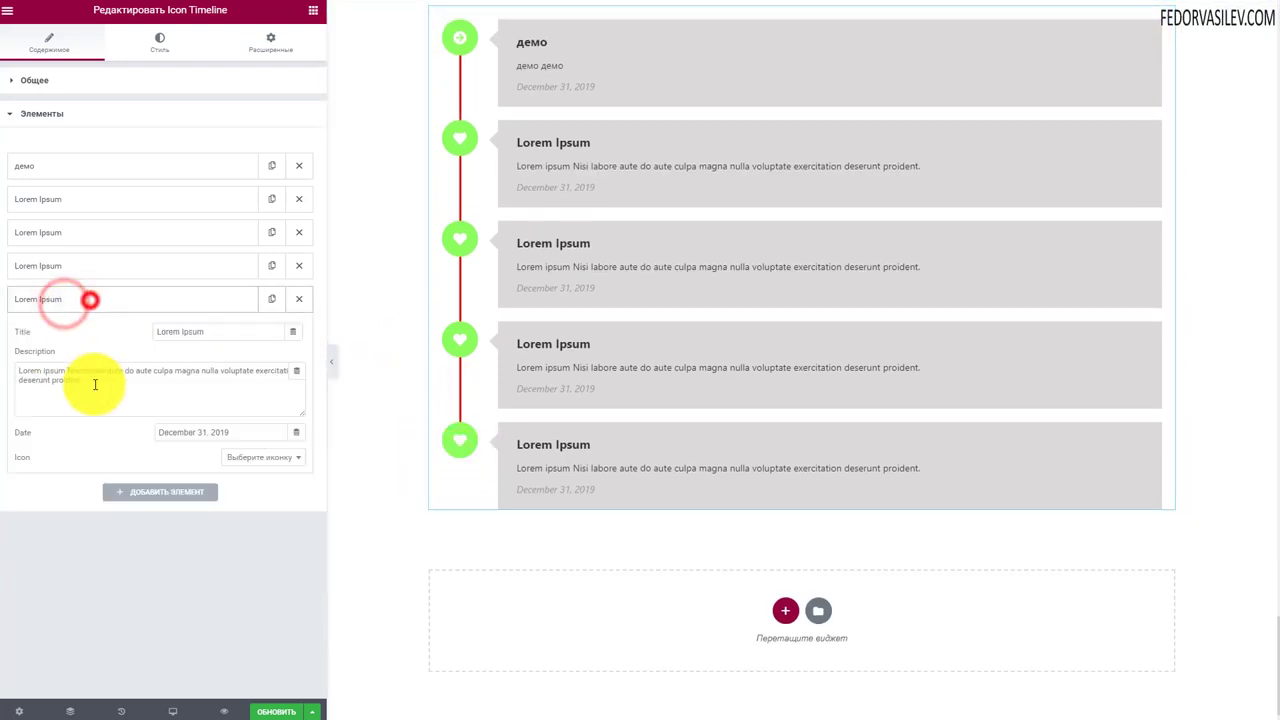
pyautogui.click(257, 456)
pyautogui.click(262, 523)
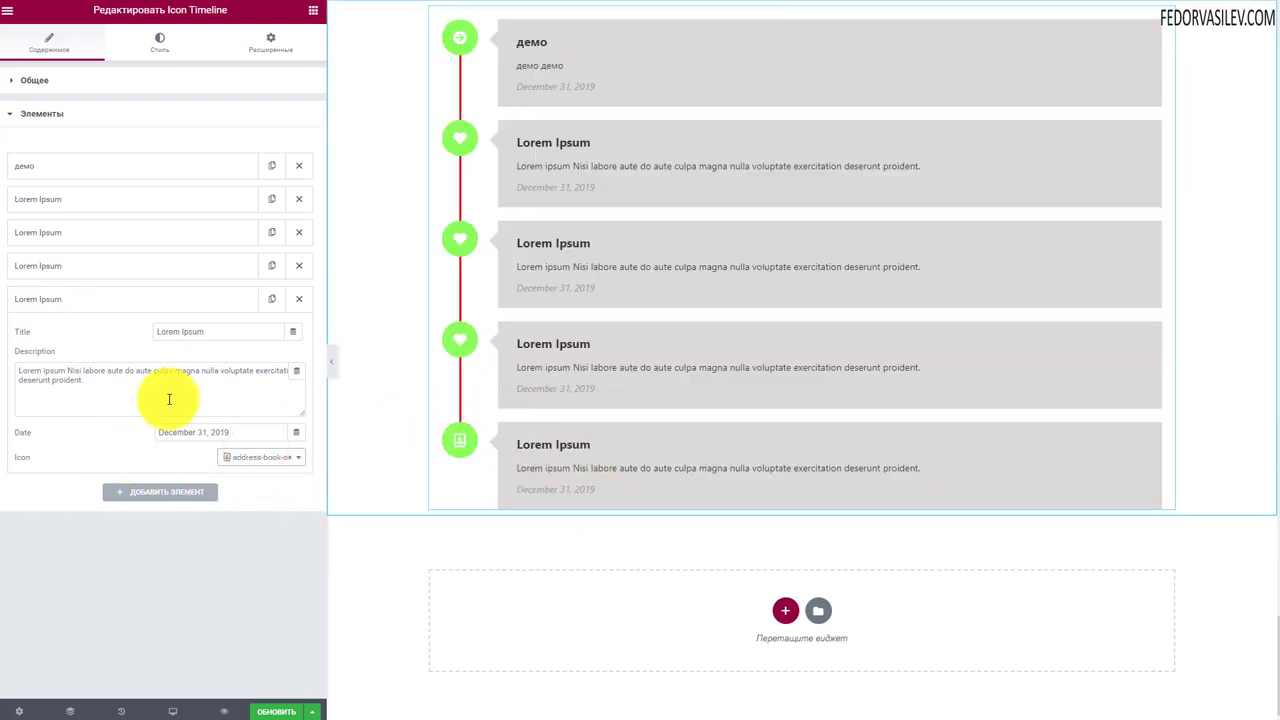
pyautogui.scroll(3, 420, 243)
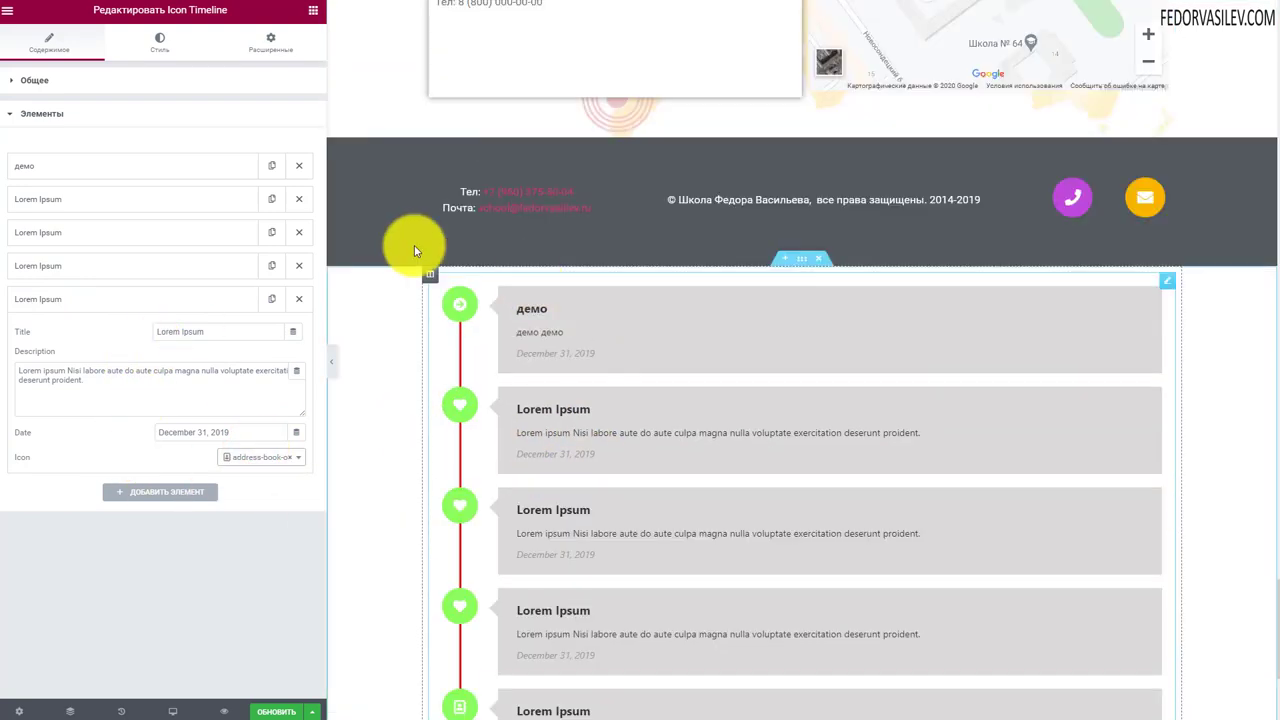
# Step: Enable custom styles for the timeline item titles and set their font size to 27 px
pyautogui.click(163, 40)
pyautogui.click(40, 80)
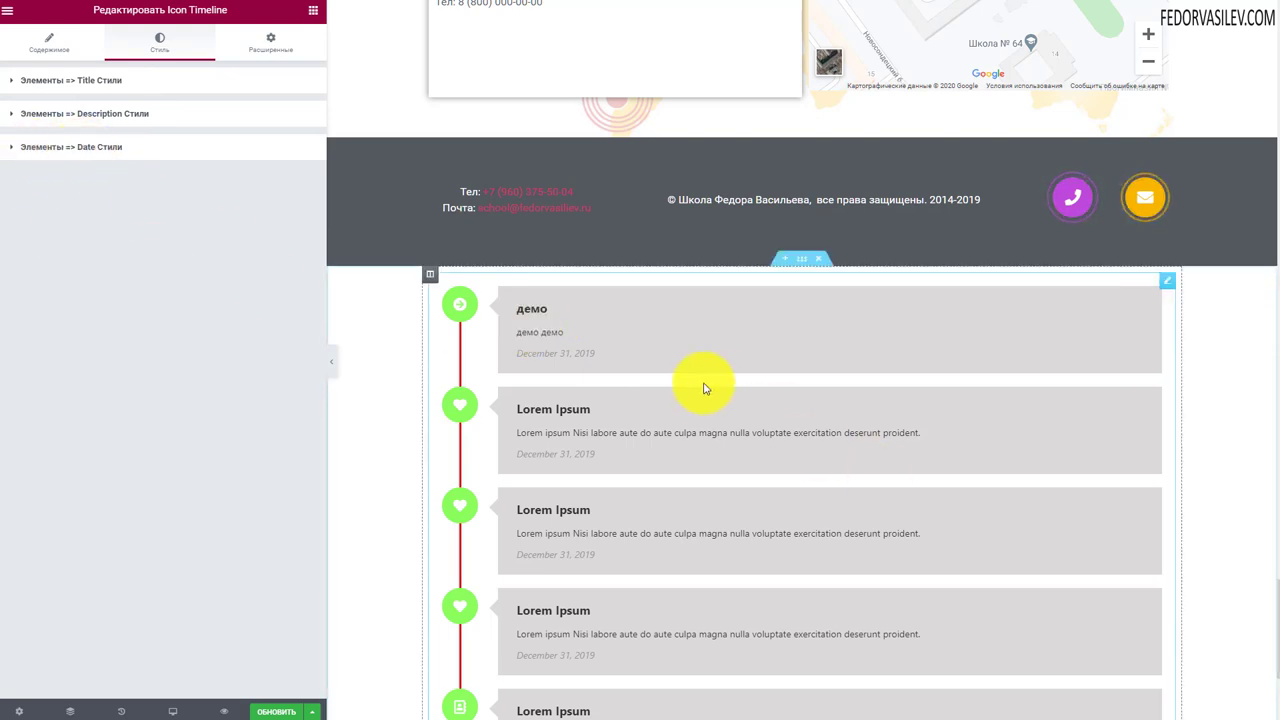
pyautogui.scroll(-2, 380, 251)
pyautogui.moveTo(563, 234); pyautogui.dragTo(619, 500)
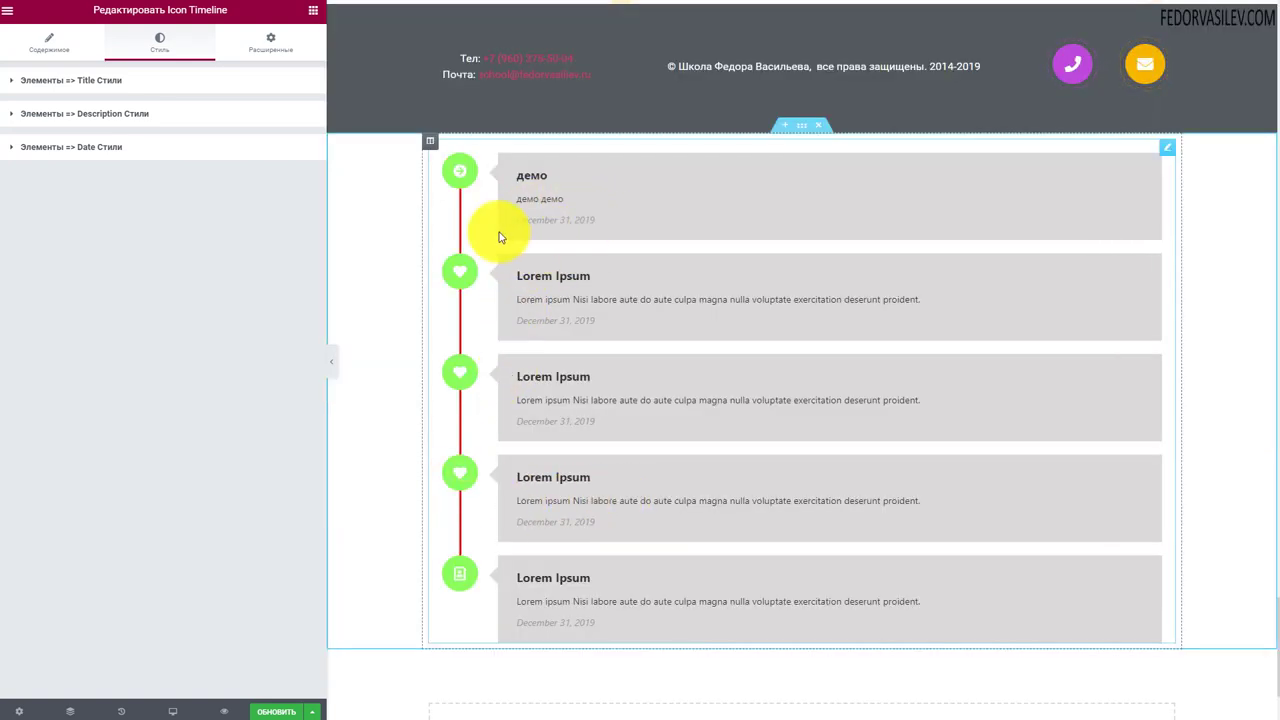
pyautogui.click(131, 79)
pyautogui.click(300, 116)
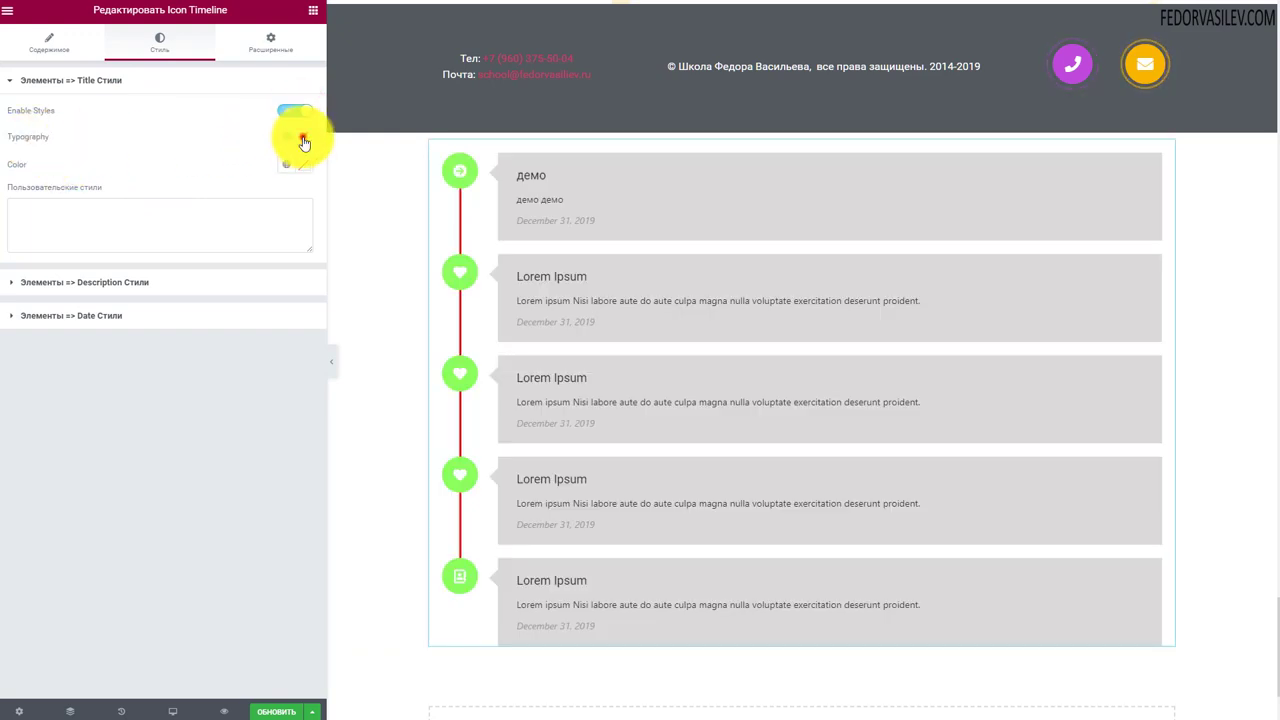
pyautogui.click(303, 139)
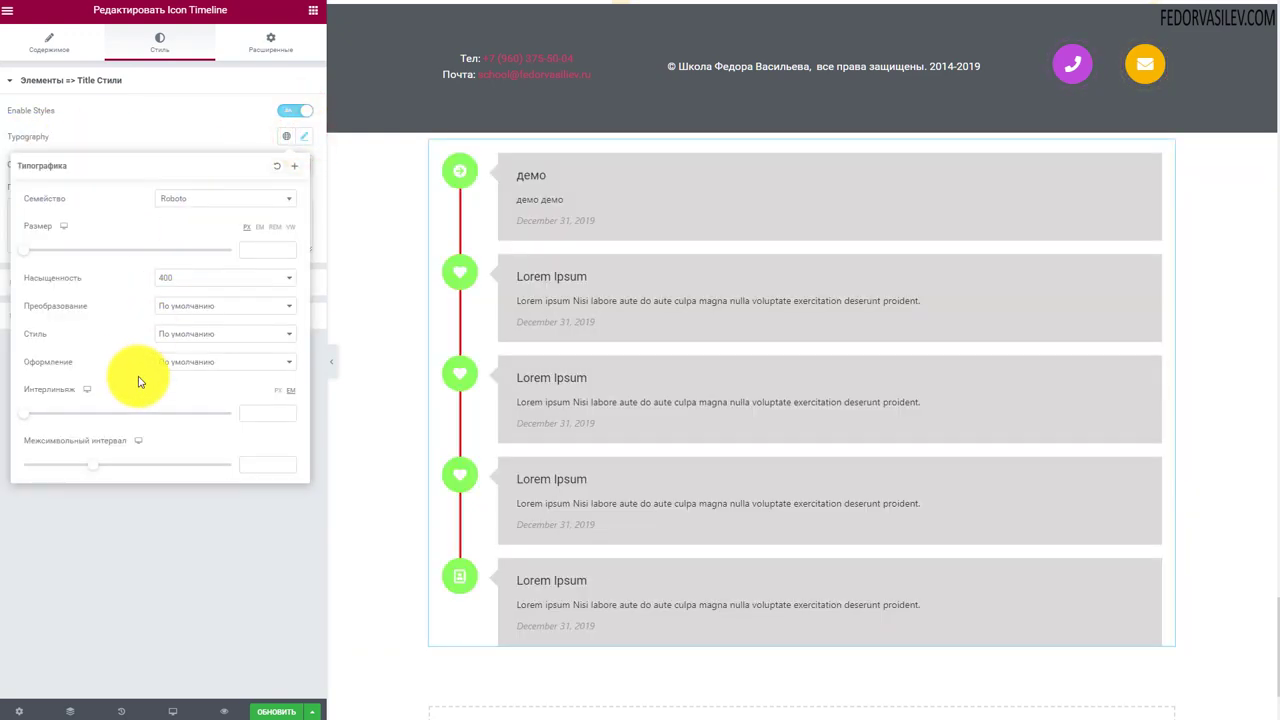
pyautogui.click(50, 250)
pyautogui.scroll(-2, 448, 390)
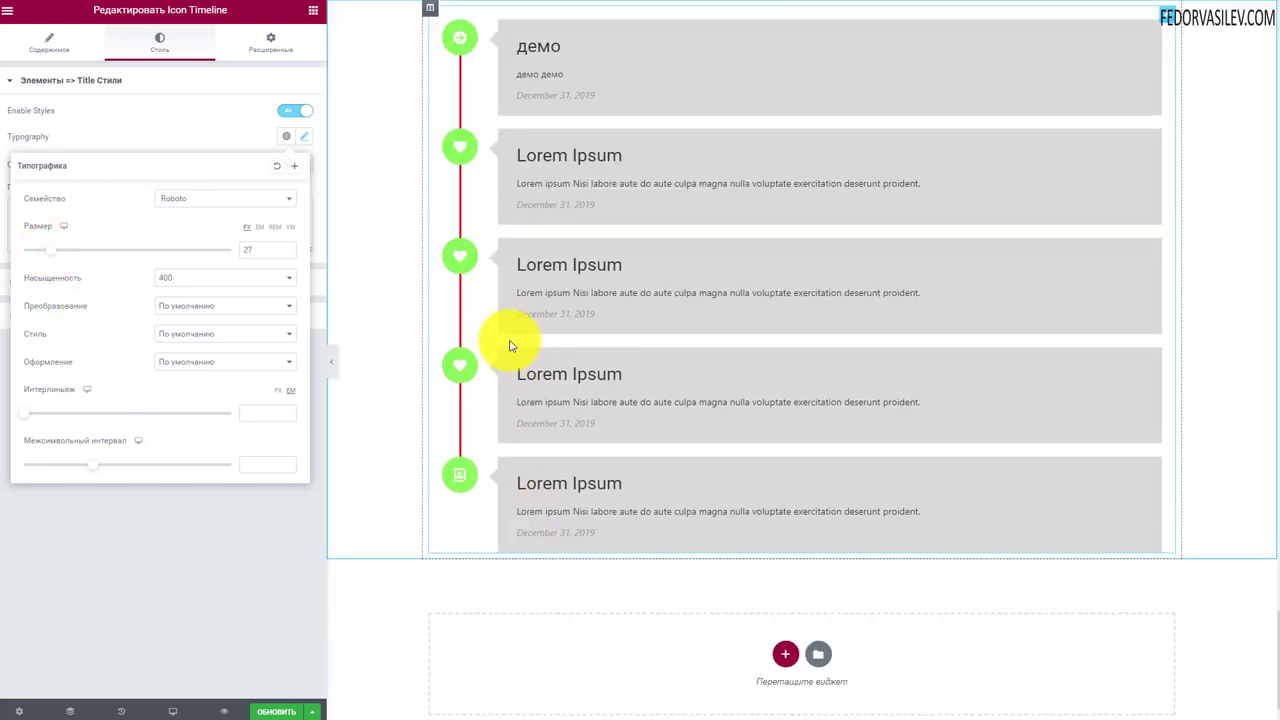
pyautogui.scroll(1, 548, 360)
pyautogui.click(172, 141)
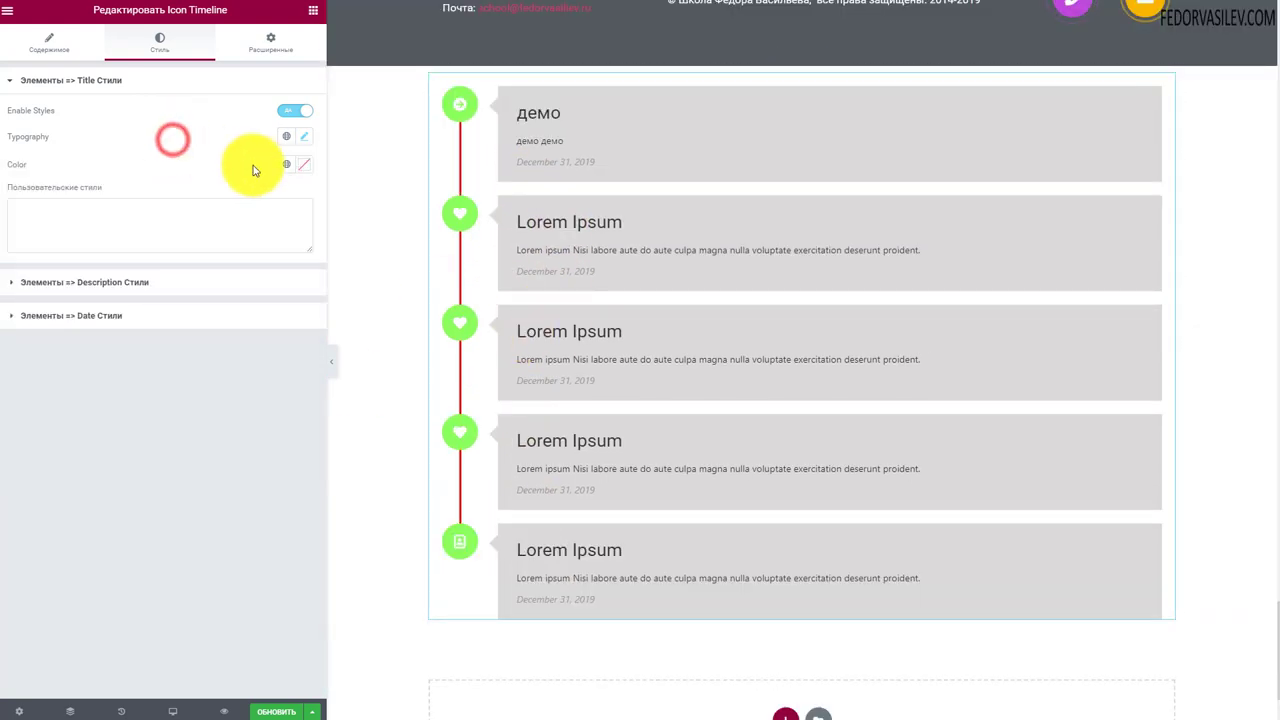
# Step: Set the timeline item titles' color to bright red #FF1515 and close the title style settings
pyautogui.click(304, 165)
pyautogui.click(250, 263)
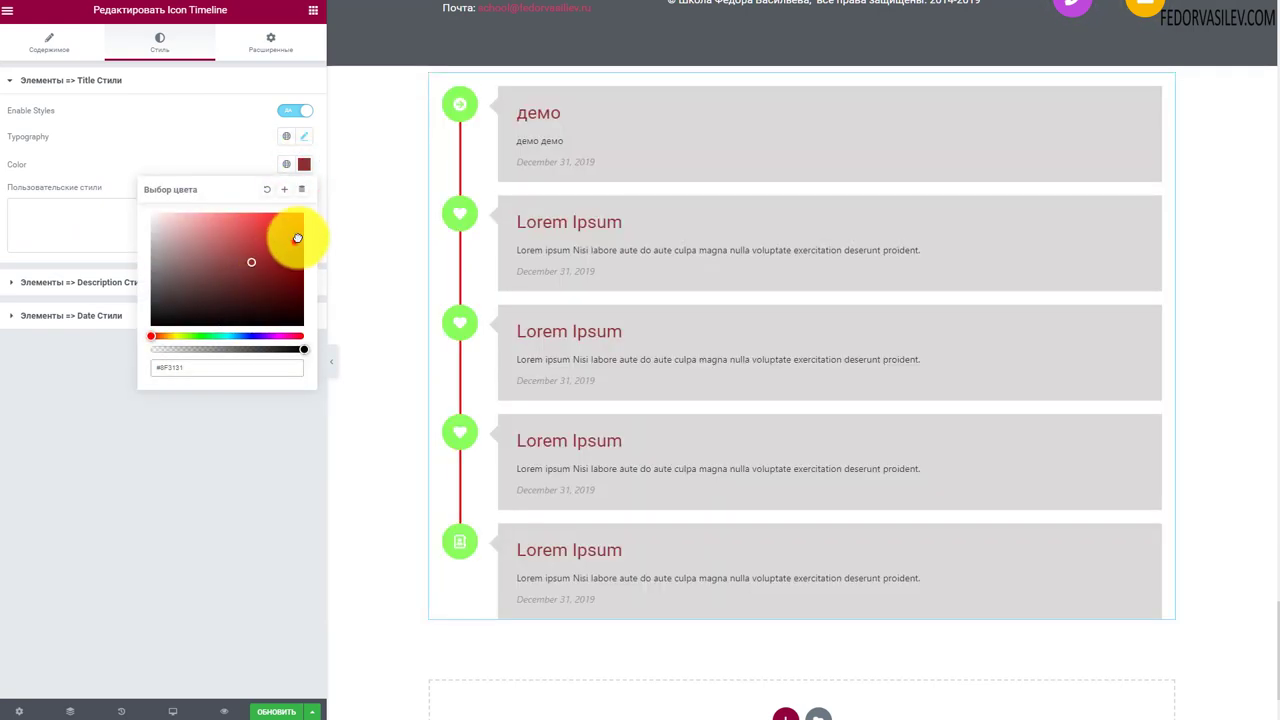
pyautogui.click(292, 215)
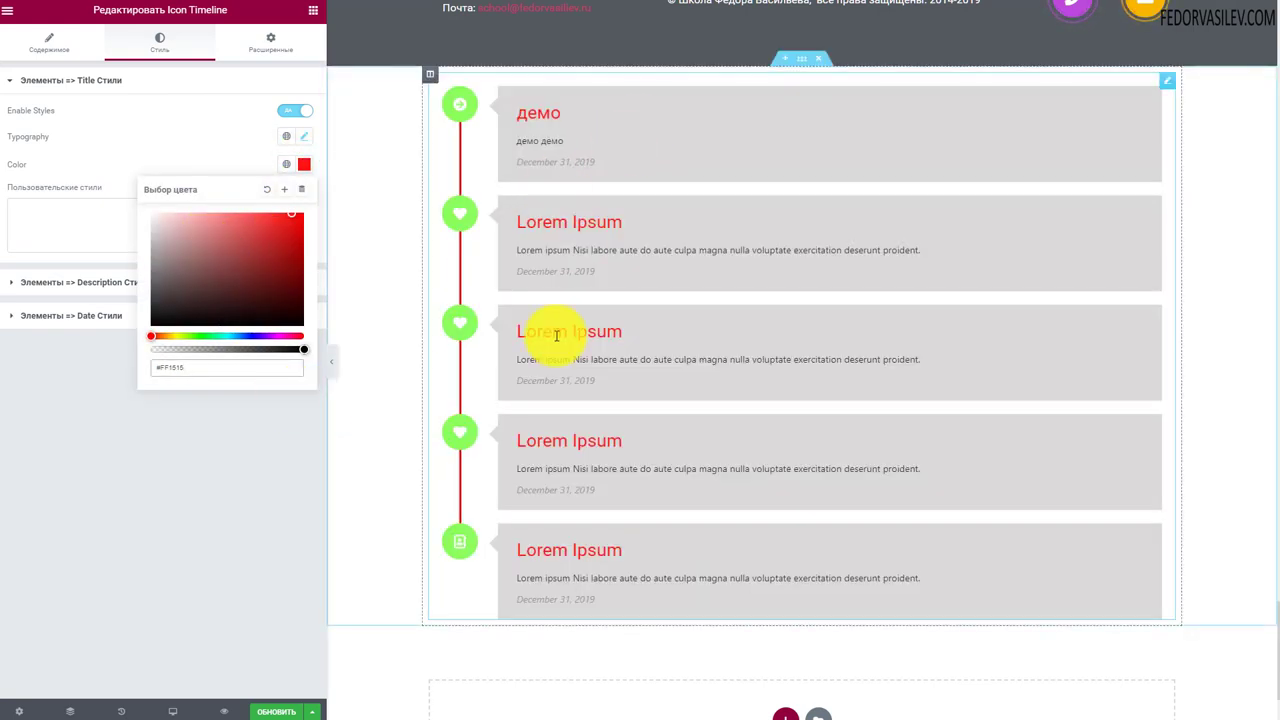
pyautogui.click(175, 149)
pyautogui.click(88, 82)
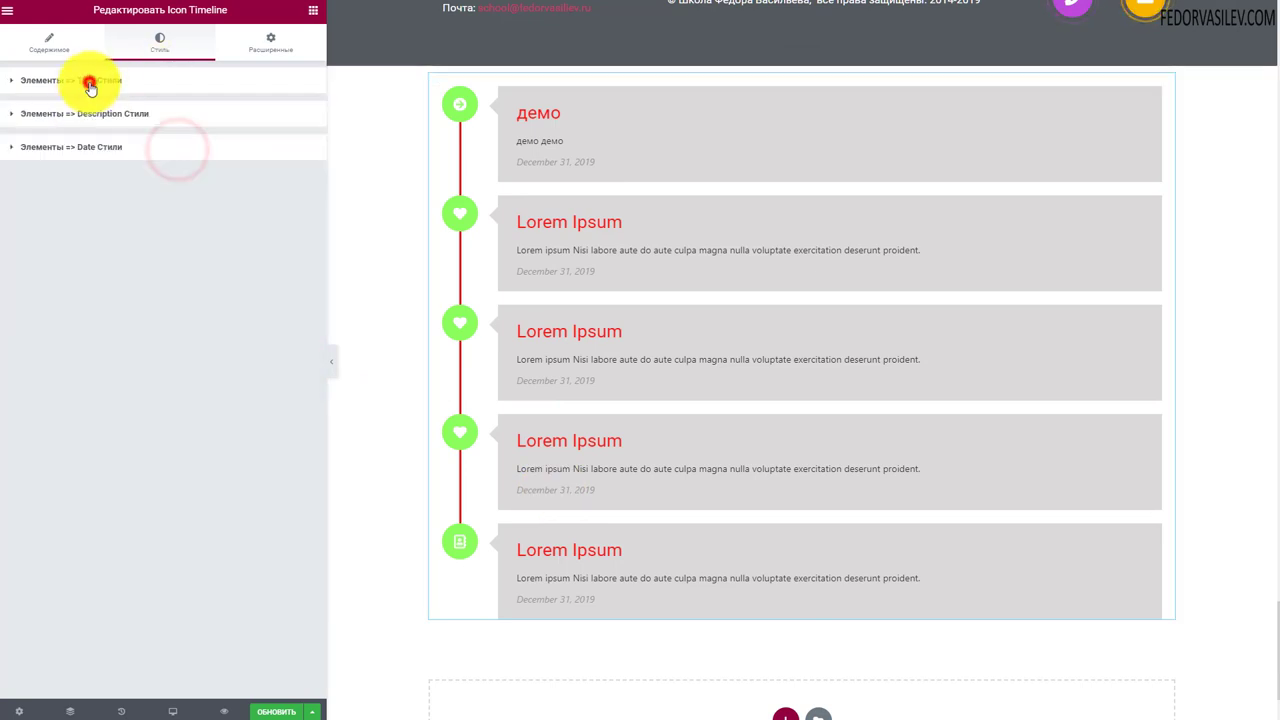
# Step: Check the style settings available for the timeline items' descriptions and dates
pyautogui.click(83, 118)
pyautogui.click(82, 116)
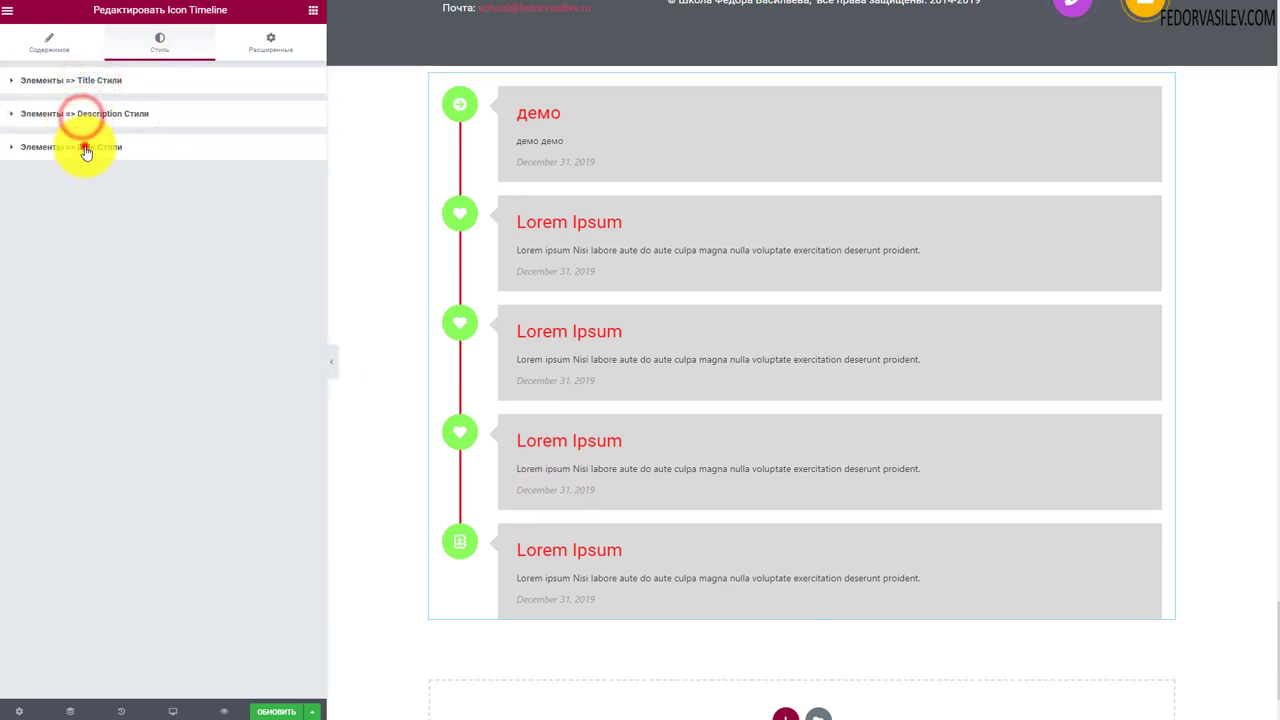
pyautogui.click(86, 150)
pyautogui.click(86, 150)
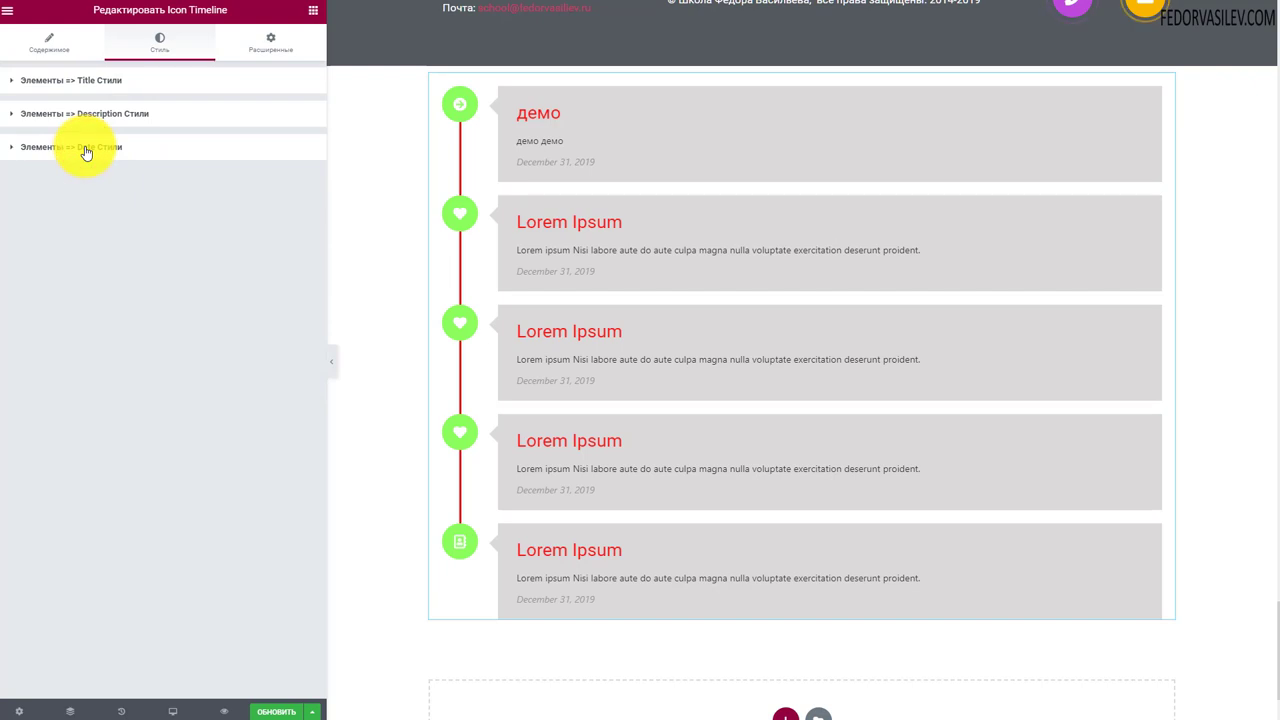
# Step: Preview the whole timeline at tablet and phone widths, then return to the desktop view
pyautogui.click(170, 710)
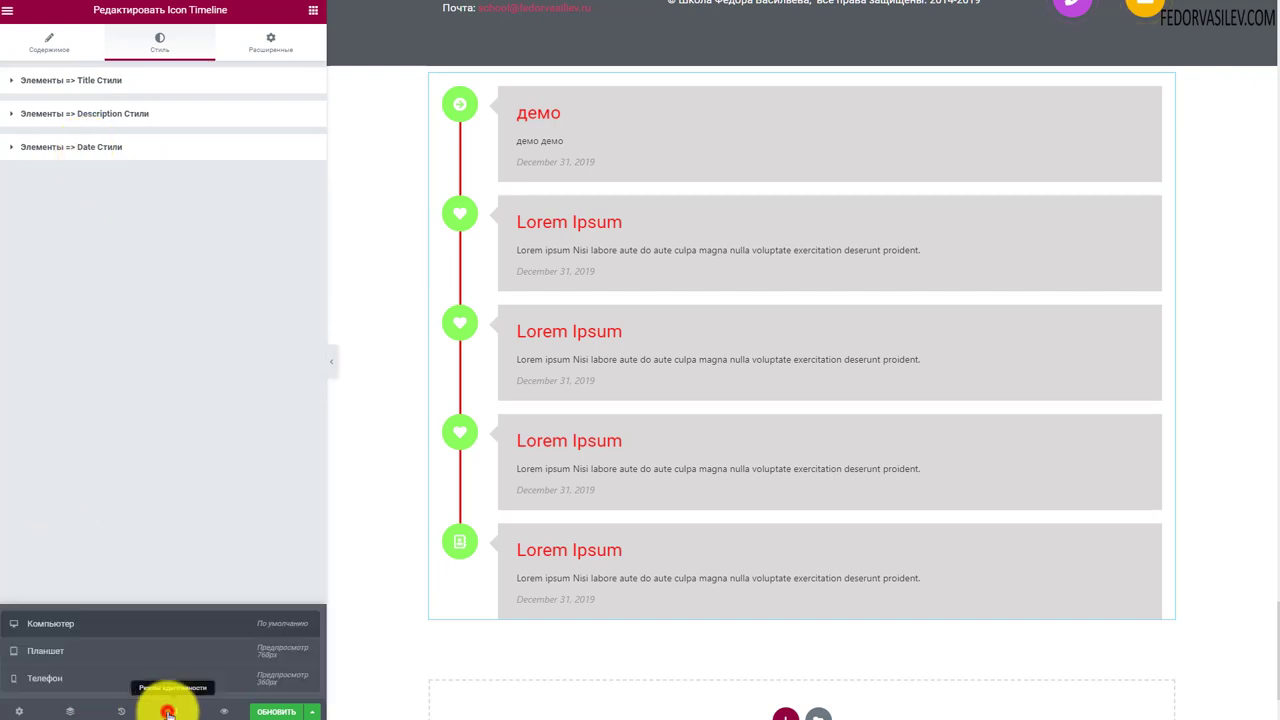
pyautogui.click(94, 647)
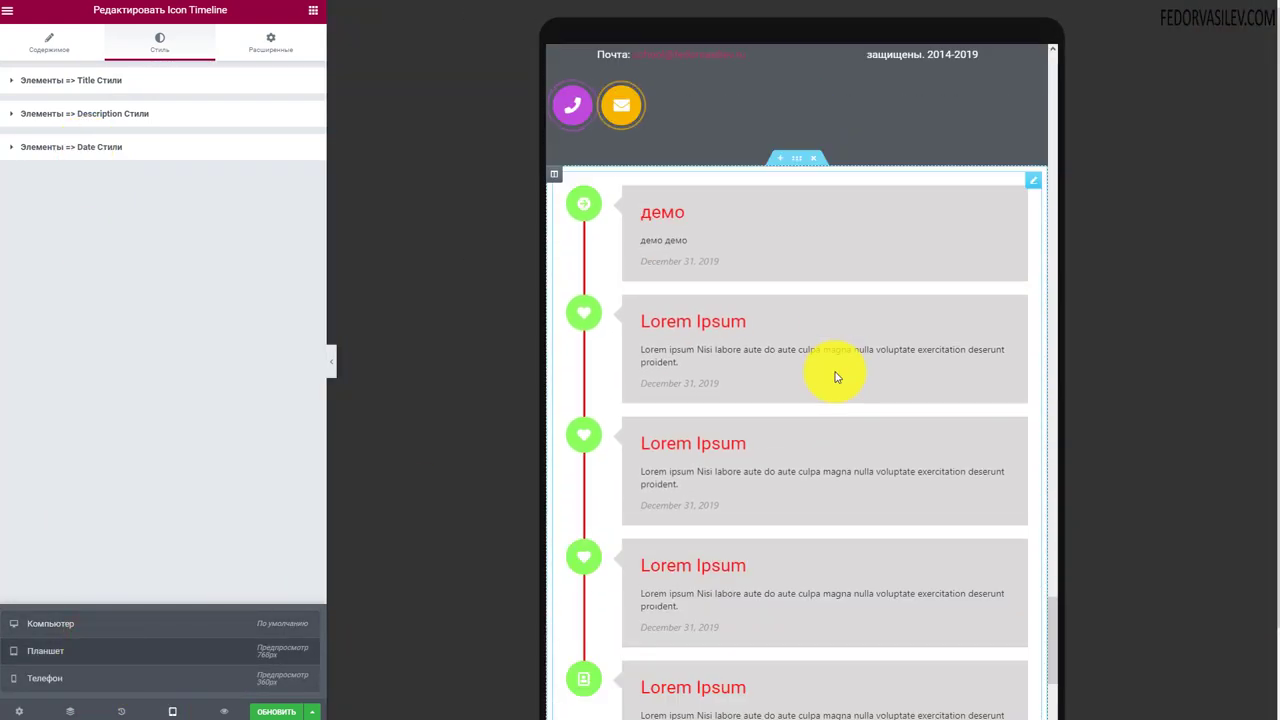
pyautogui.scroll(-3, 837, 377)
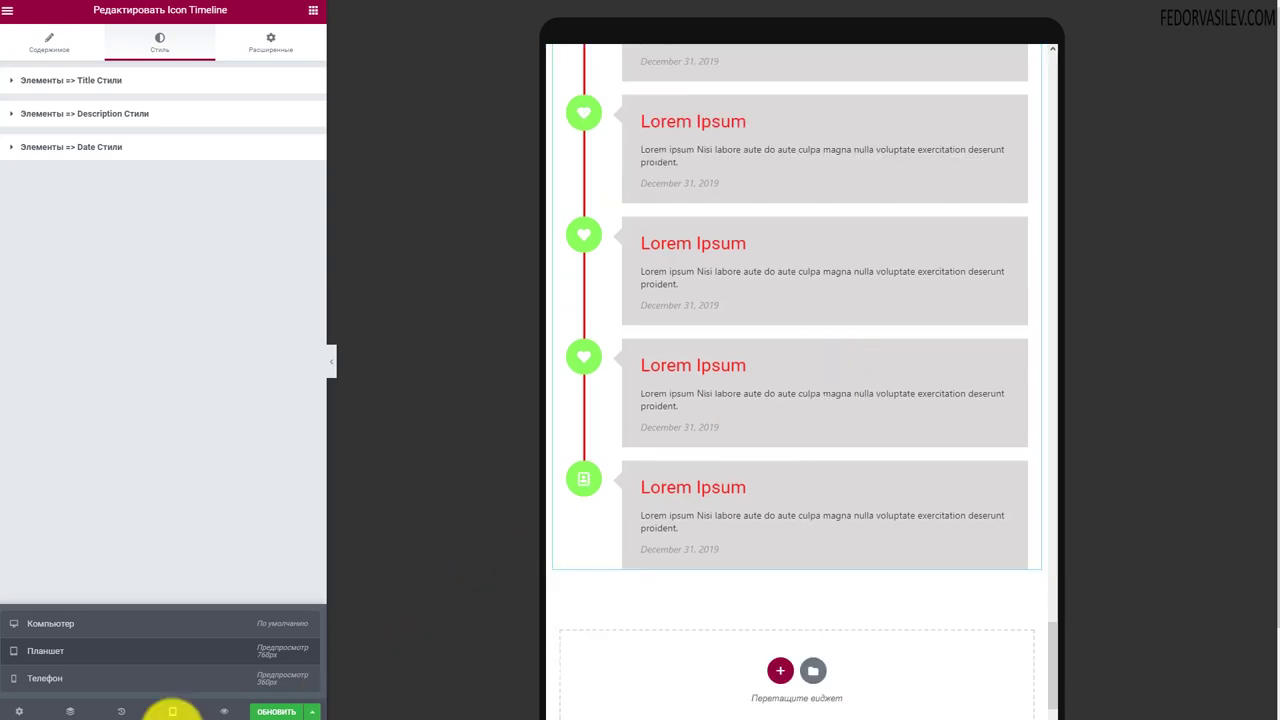
pyautogui.click(75, 680)
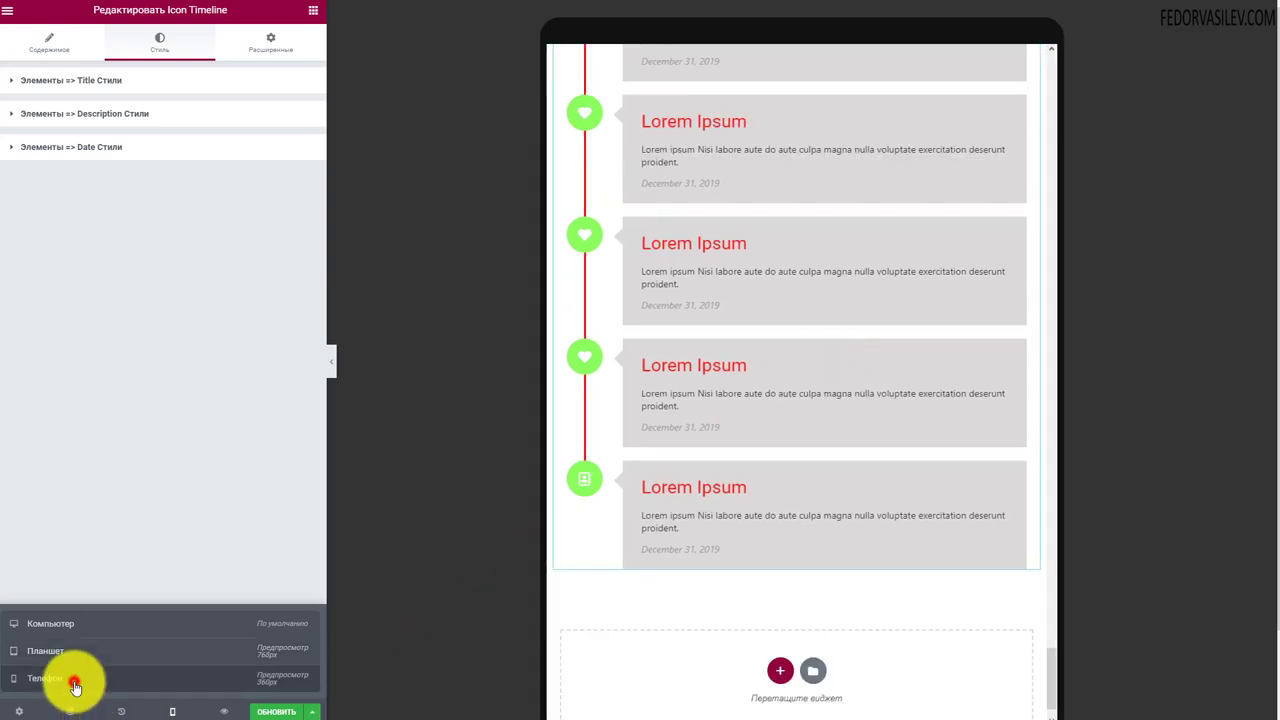
pyautogui.scroll(5, 851, 397)
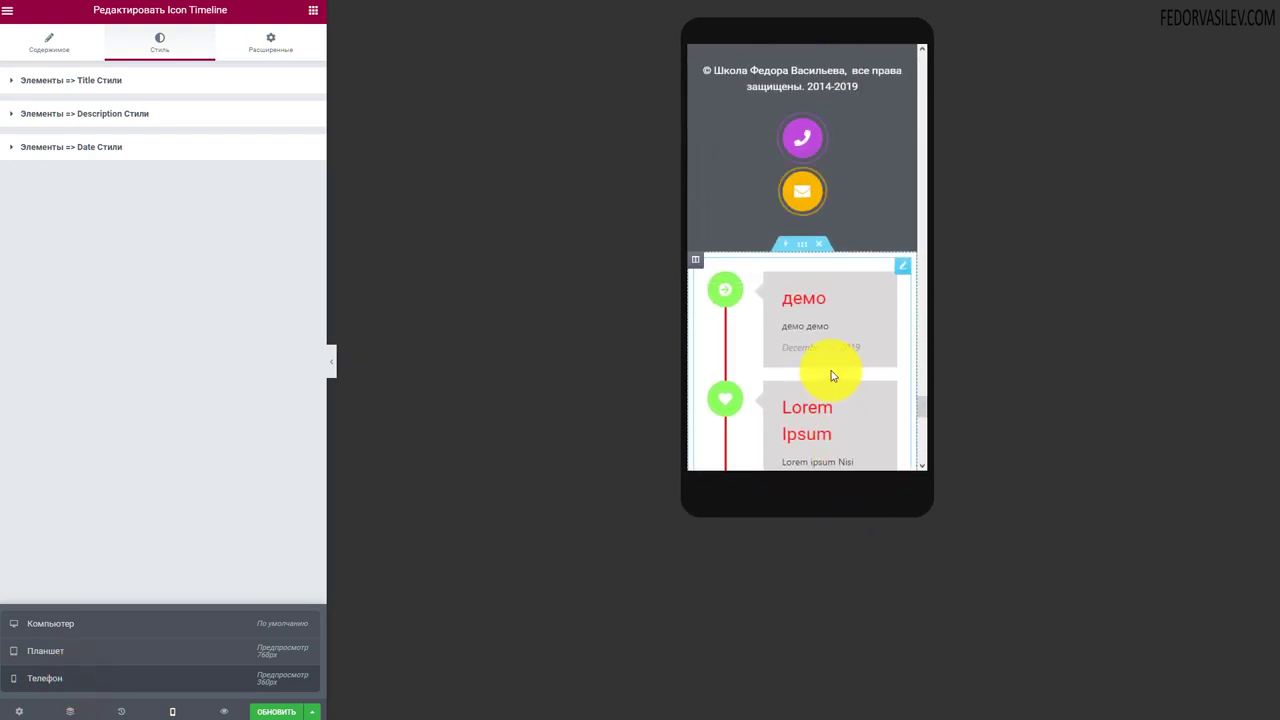
pyautogui.scroll(-8, 841, 295)
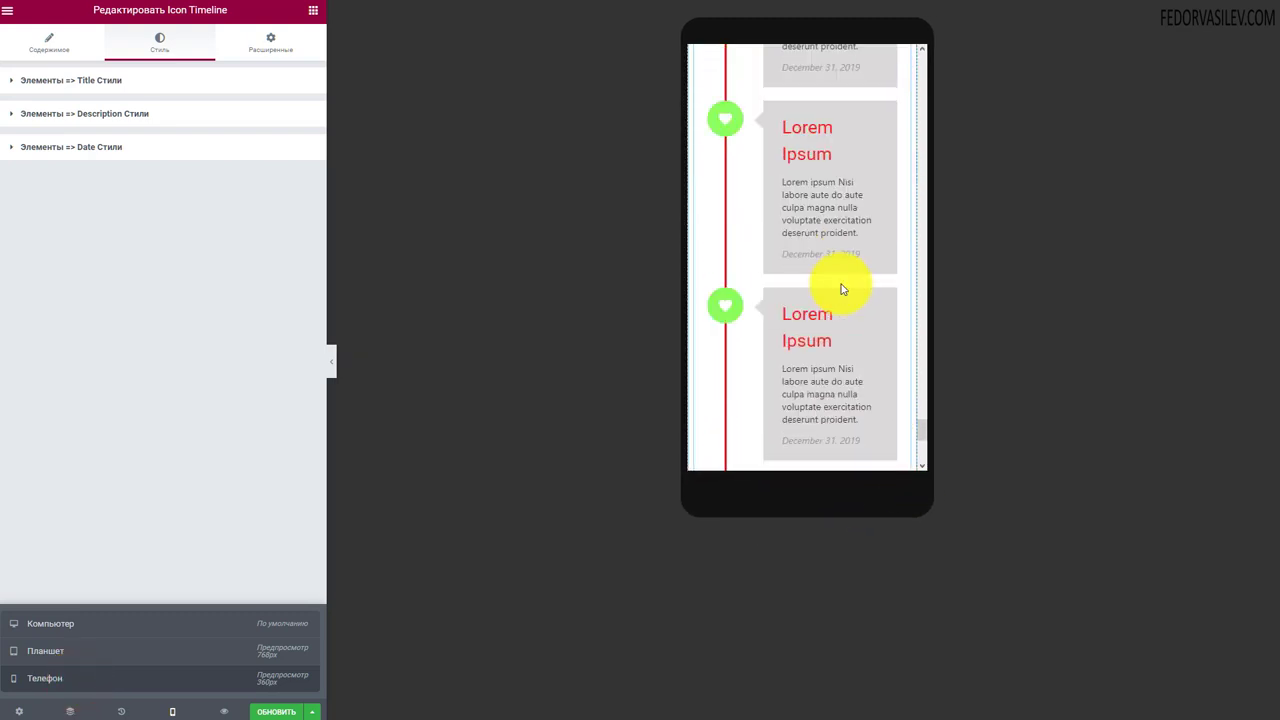
pyautogui.scroll(8, 842, 285)
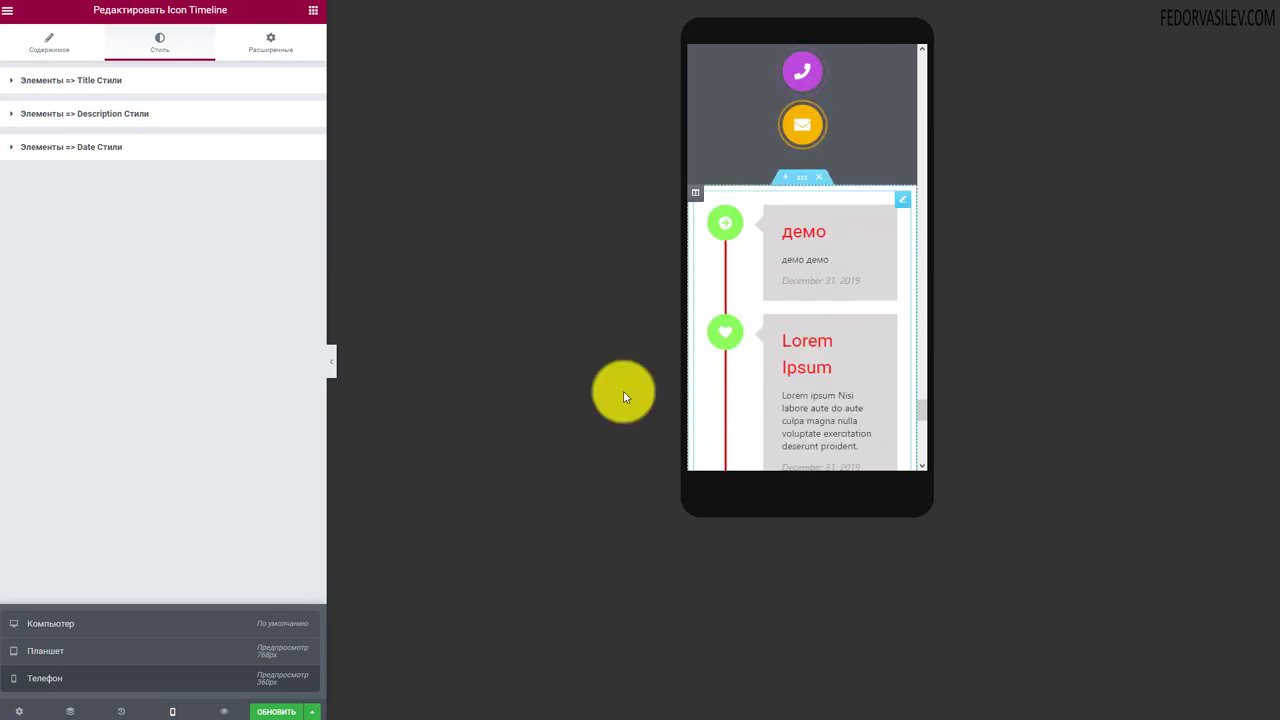
pyautogui.click(128, 628)
pyautogui.scroll(3, 663, 405)
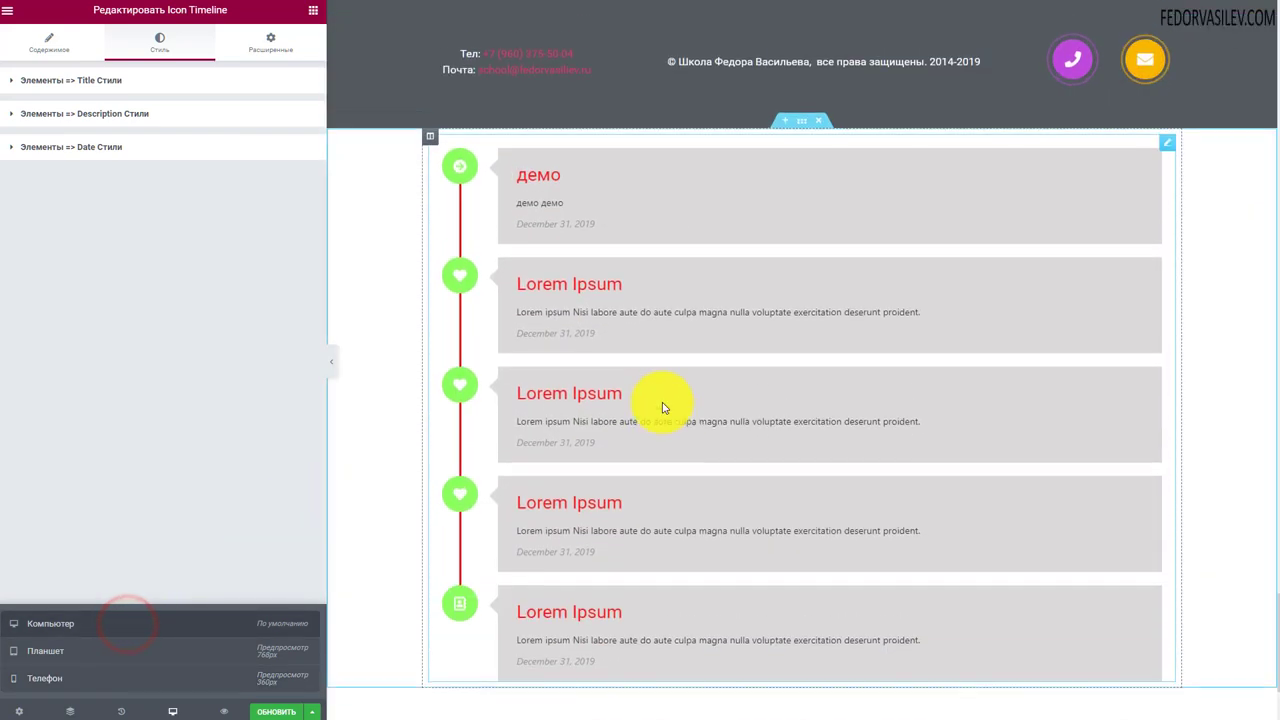
pyautogui.scroll(-1, 675, 345)
pyautogui.scroll(-1, 680, 368)
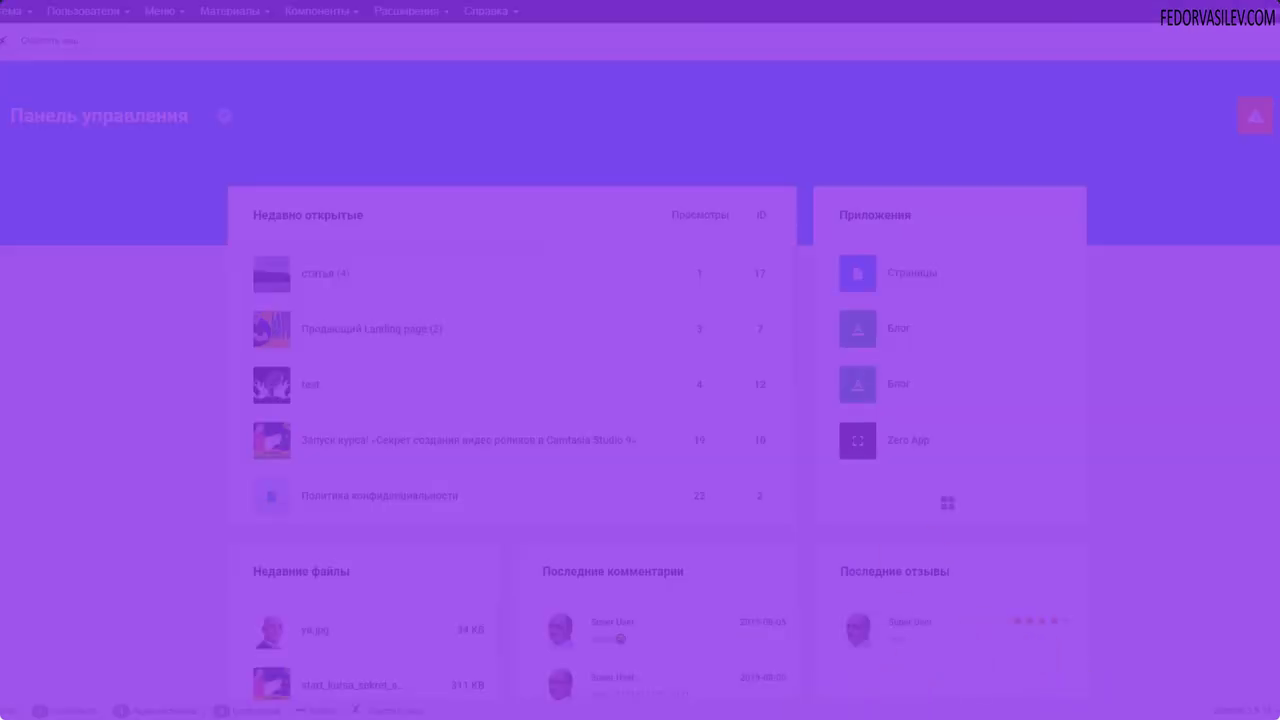
pyautogui.click(1266, 120)
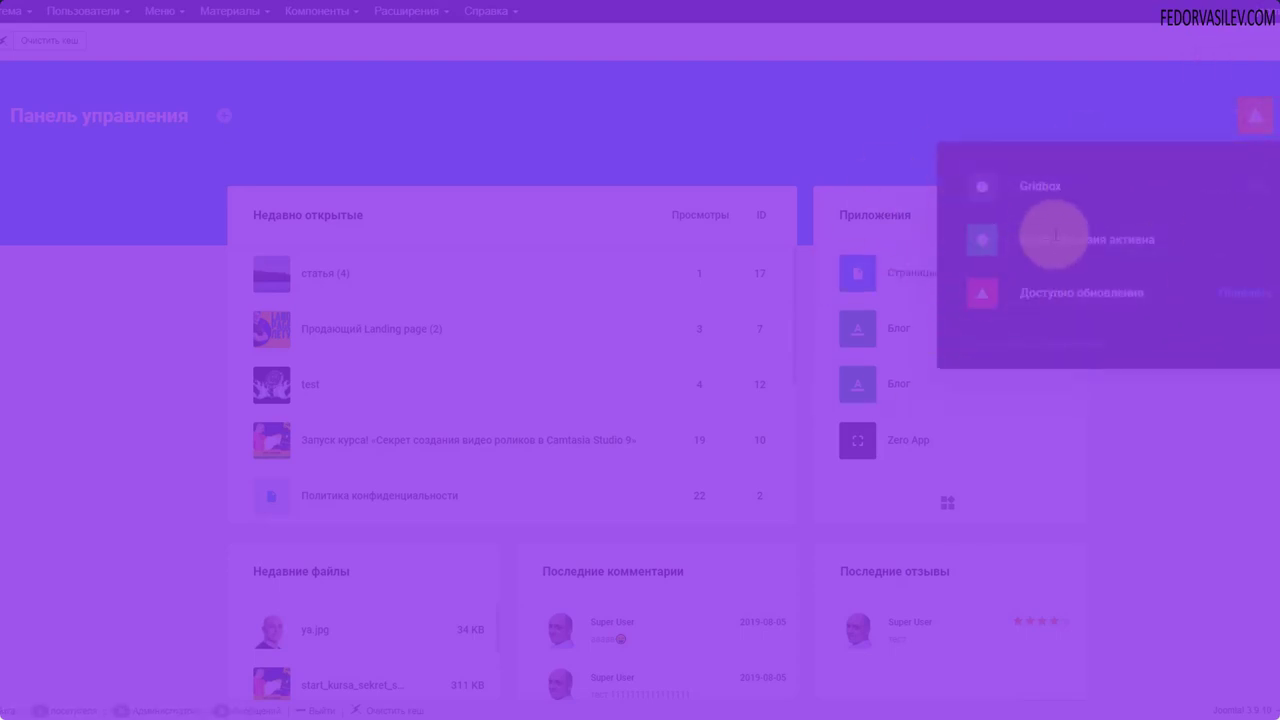
pyautogui.click(1057, 243)
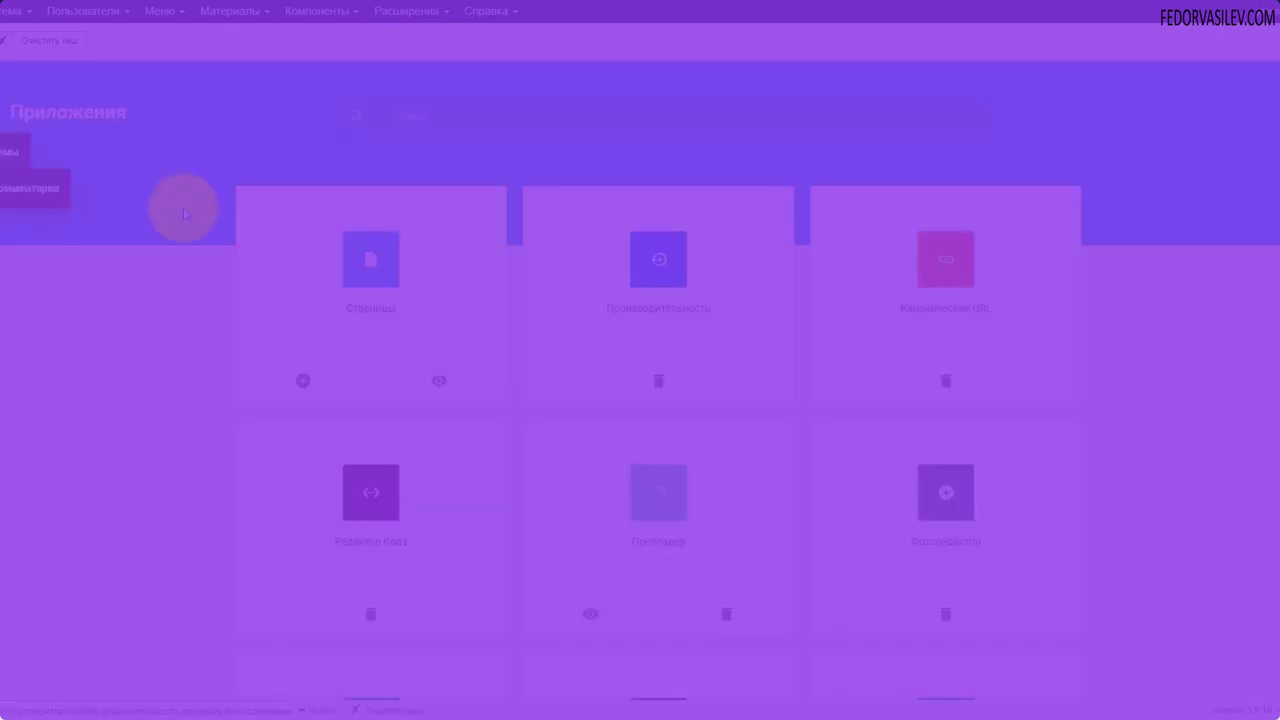
pyautogui.click(15, 242)
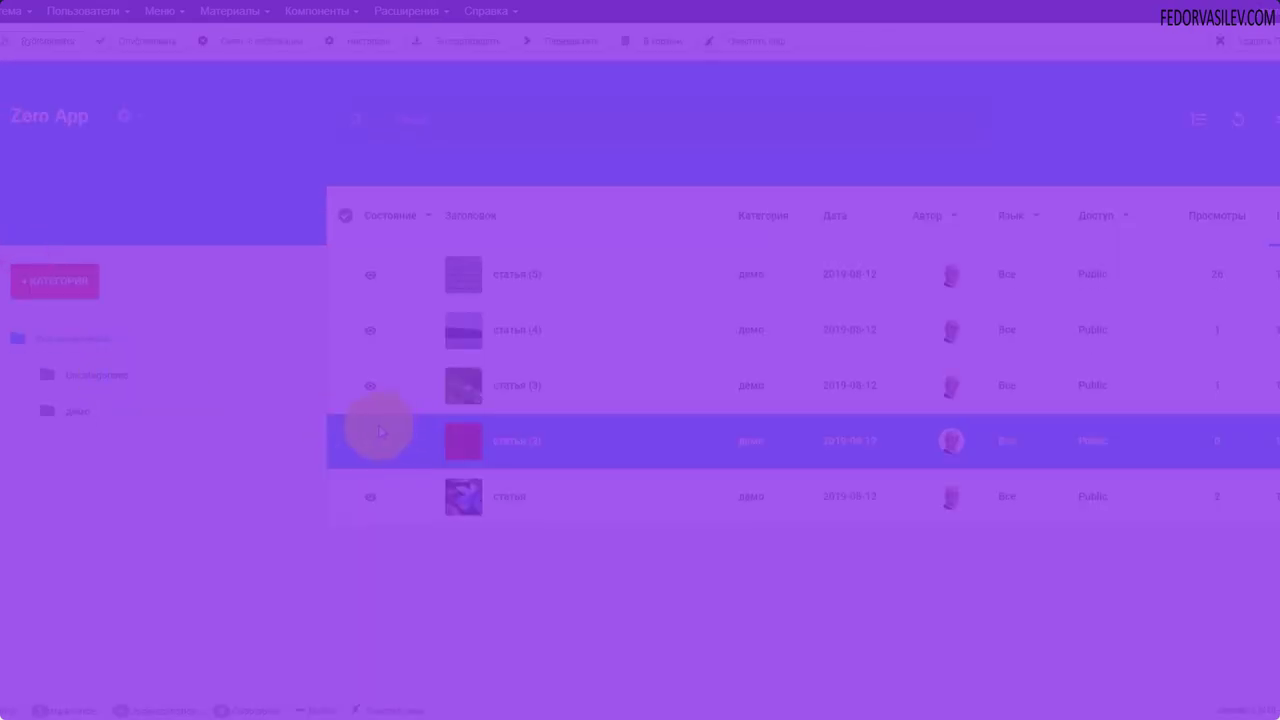
pyautogui.click(124, 117)
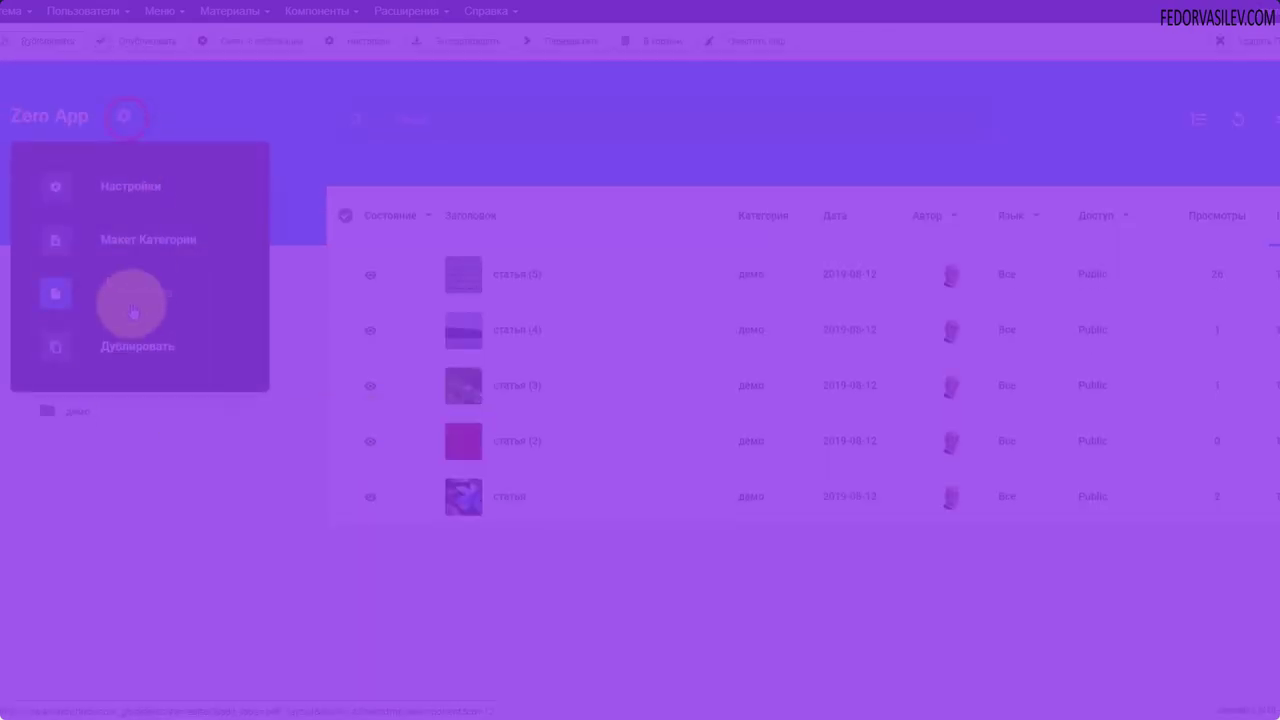